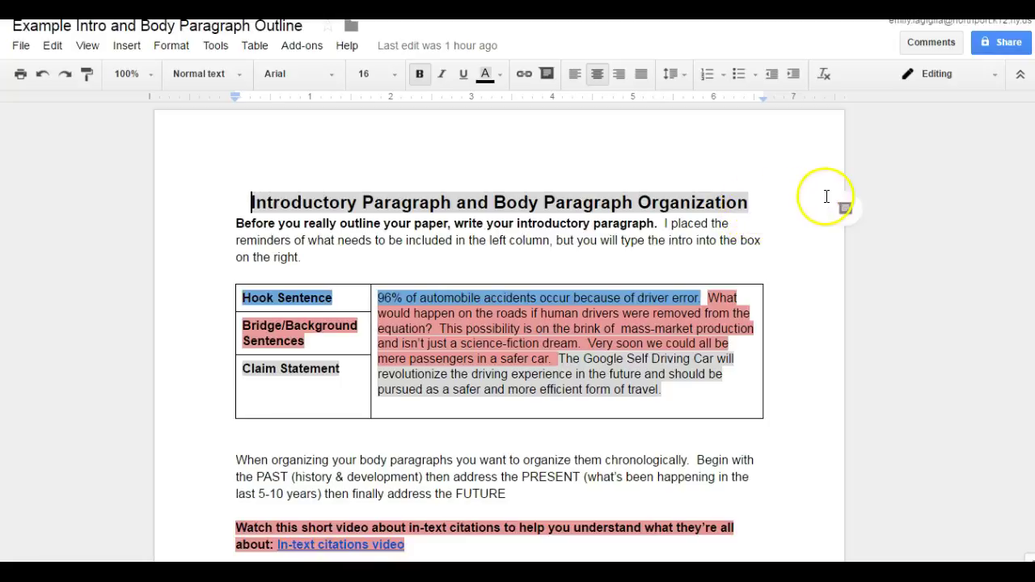
click(839, 208)
click(869, 261)
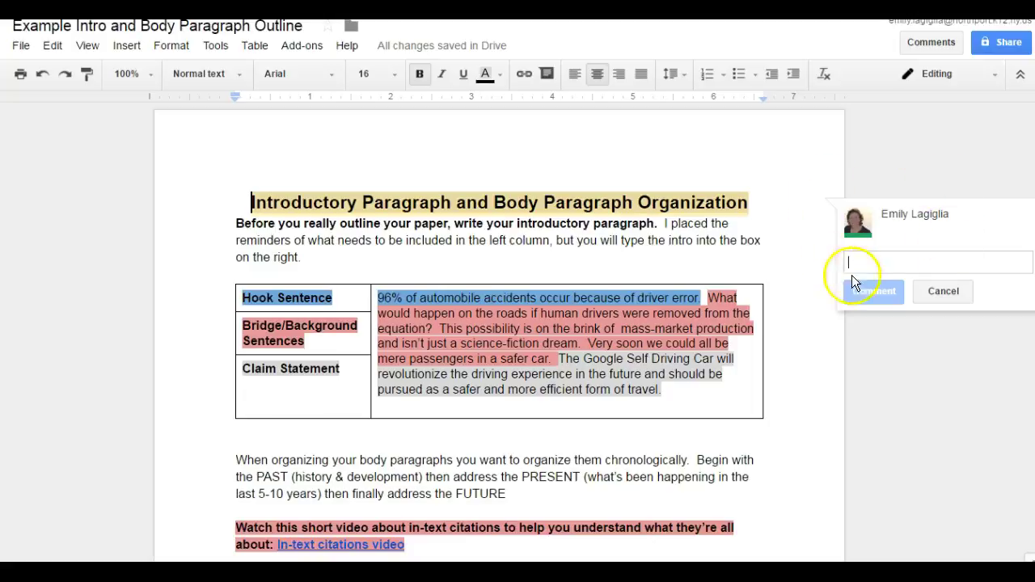
click(1014, 243)
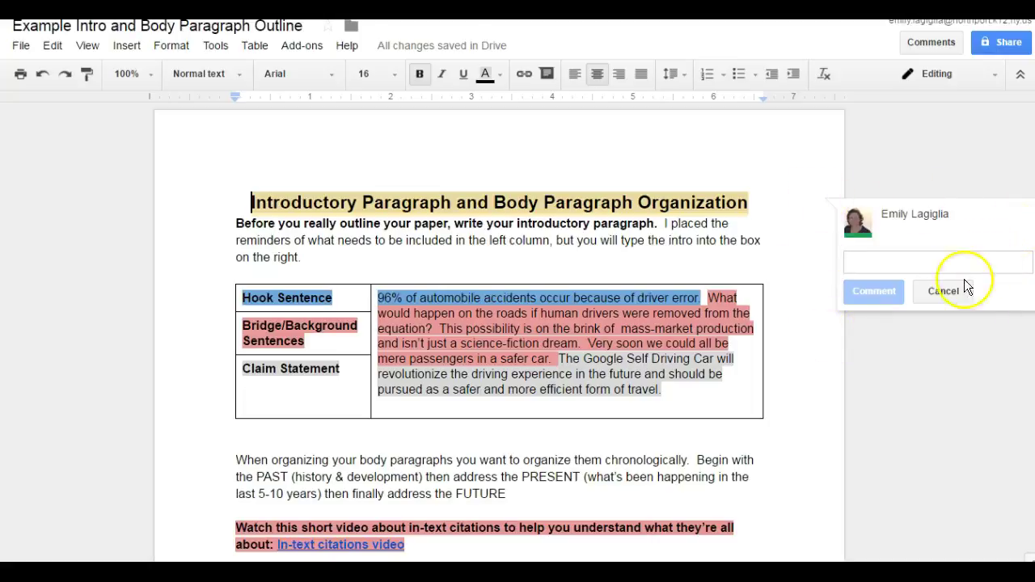
click(941, 298)
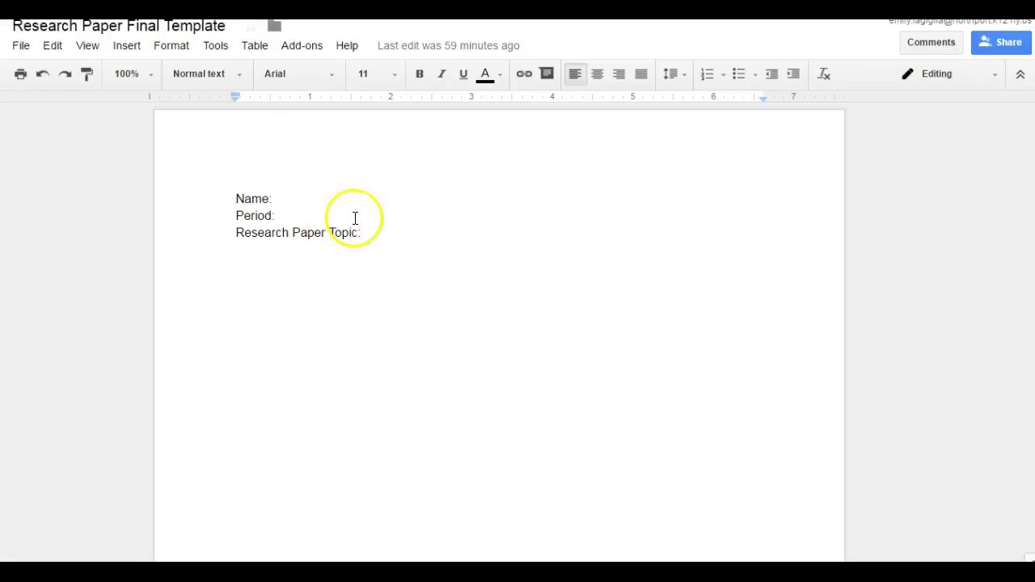
Look through the Research Paper Final Template, from the name, period and topic header down to the Persuasive Essay Rubric and back.
scroll(439, 315, down, 9)
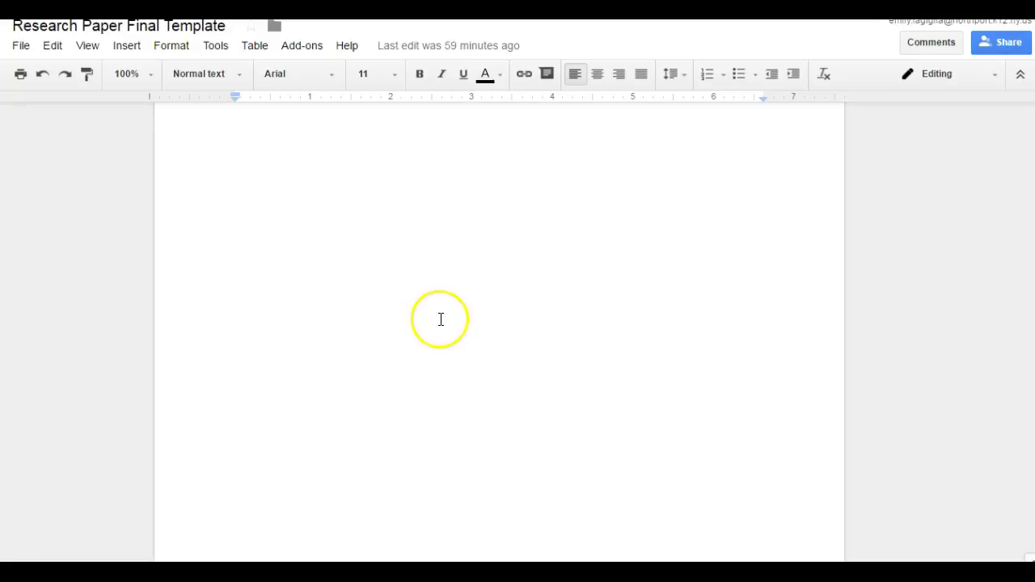
scroll(440, 321, down, 1)
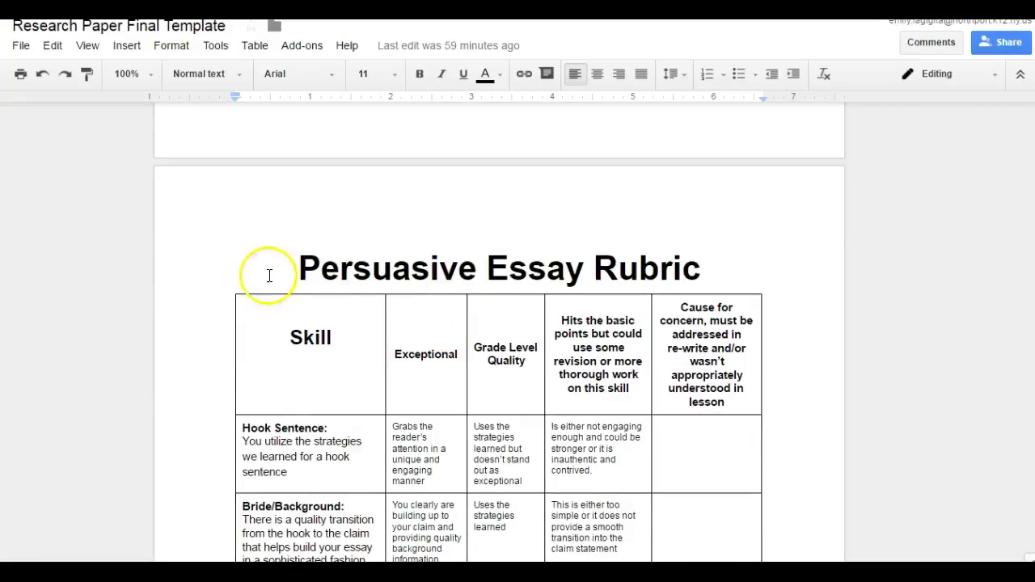
scroll(327, 279, down, 1)
scroll(326, 283, down, 1)
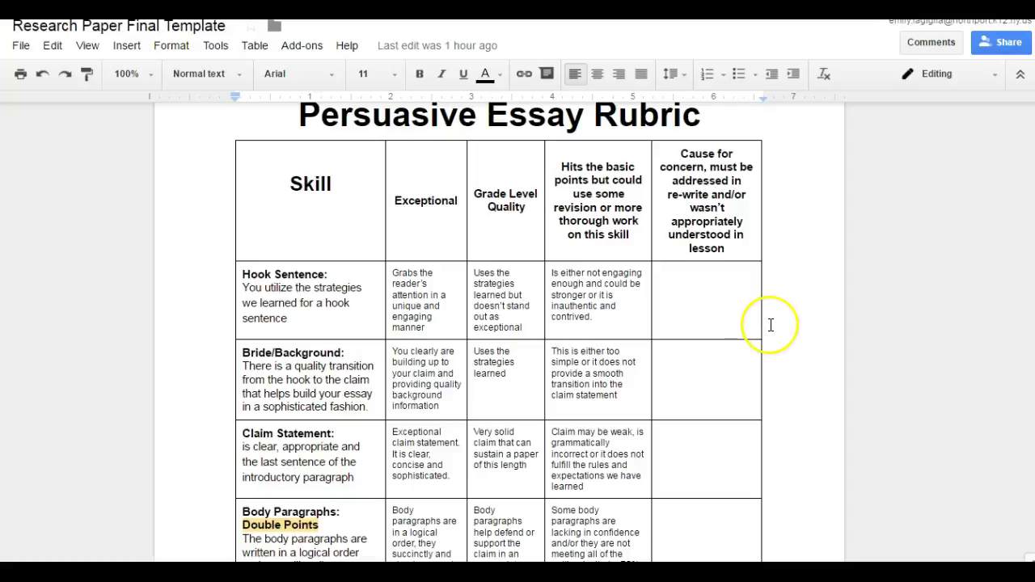
scroll(771, 325, up, 2)
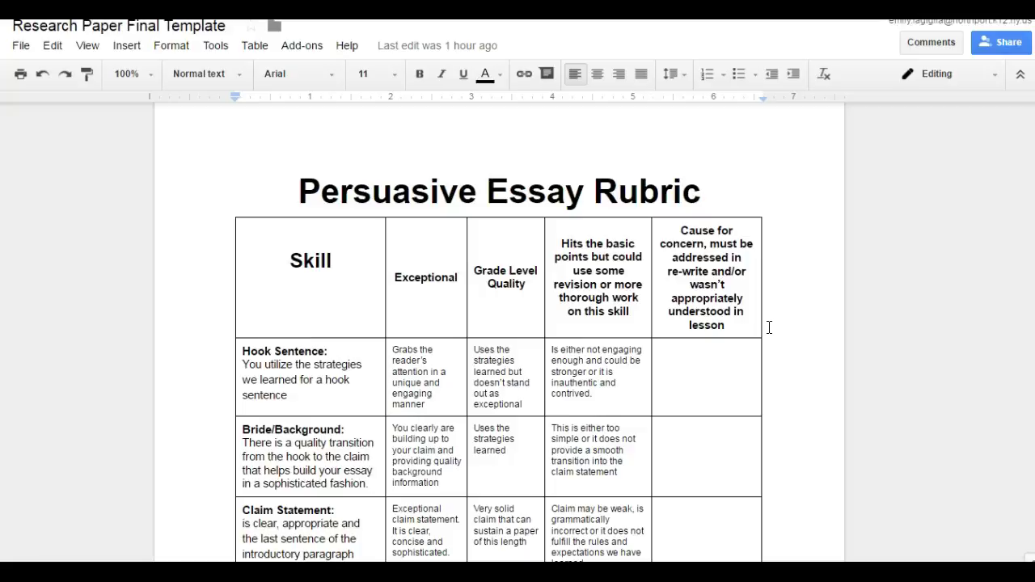
scroll(769, 326, up, 10)
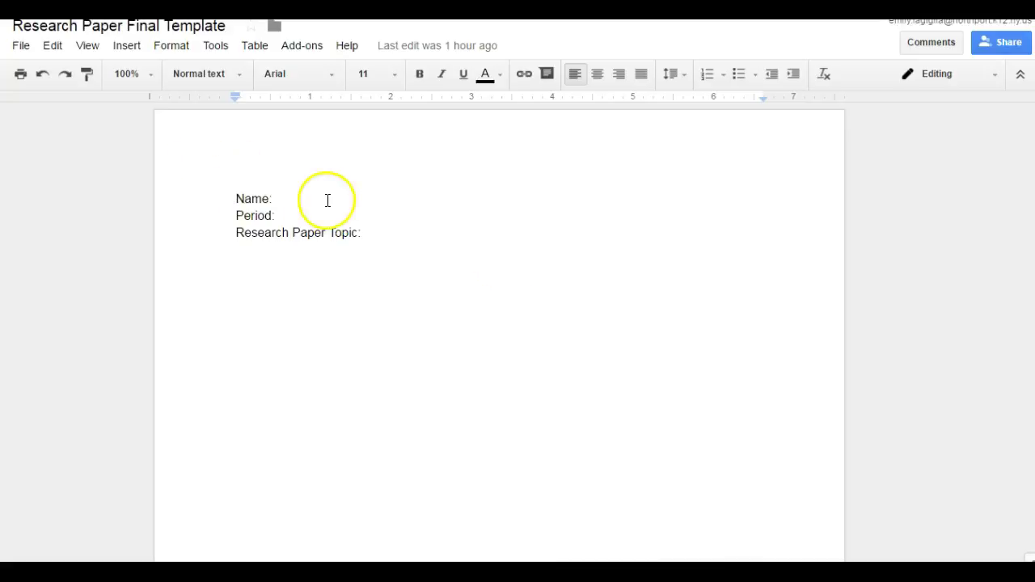
click(372, 233)
click(425, 229)
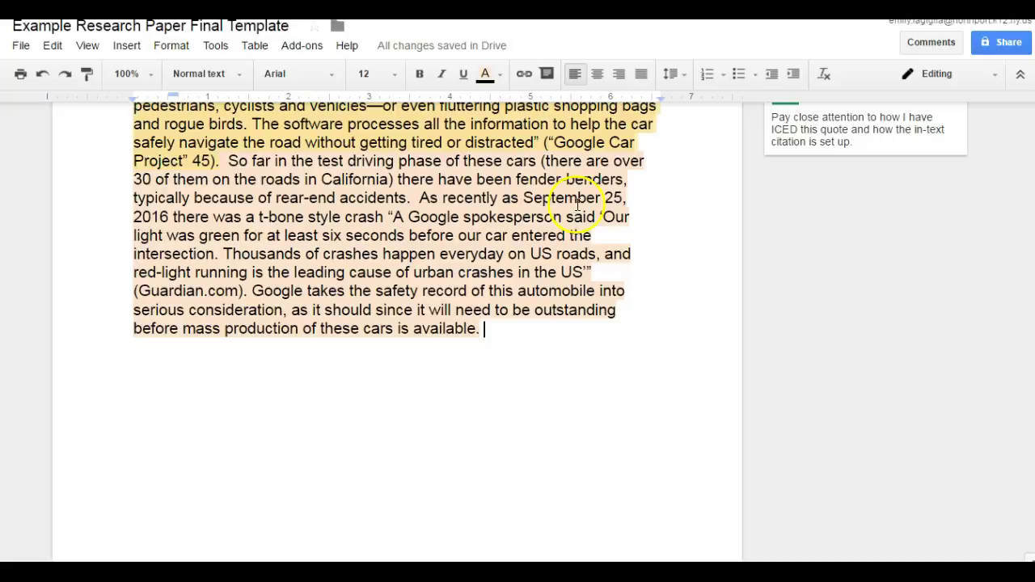
In the Example Research Paper Final Template, highlight the name, period and topic header, followed by the introductory paragraph.
scroll(573, 203, up, 6)
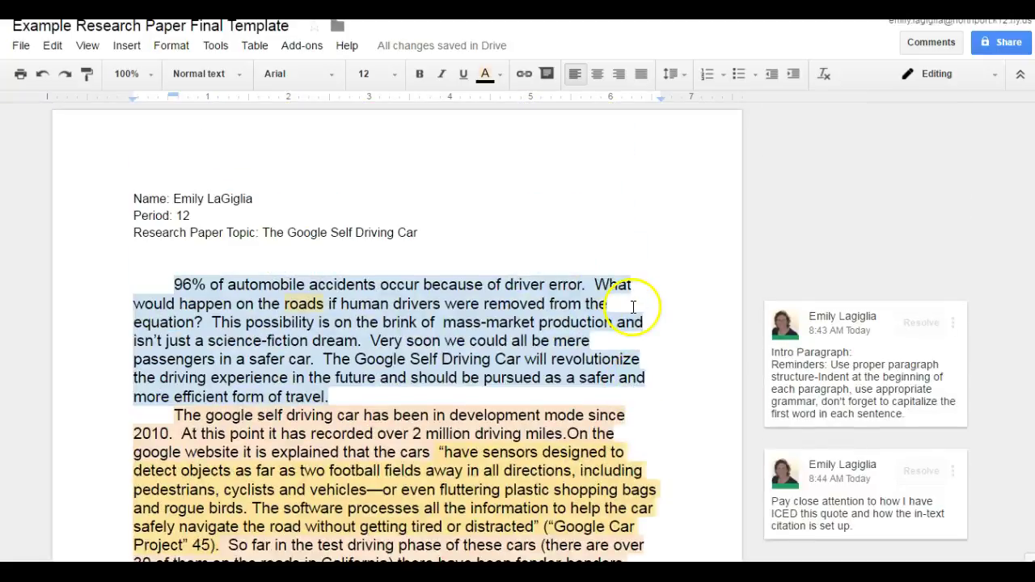
drag(121, 197, 457, 232)
click(174, 285)
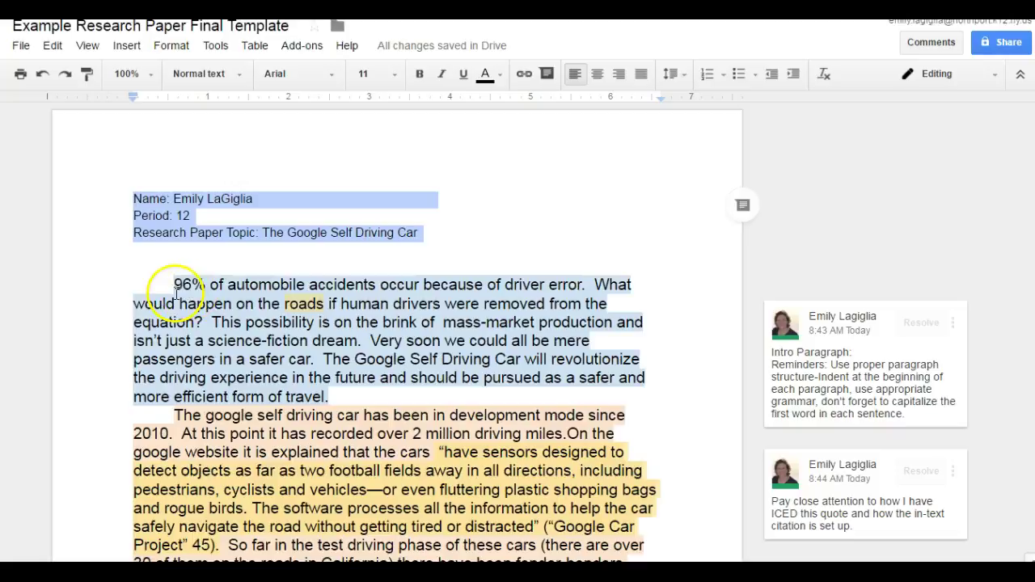
drag(174, 284, 340, 393)
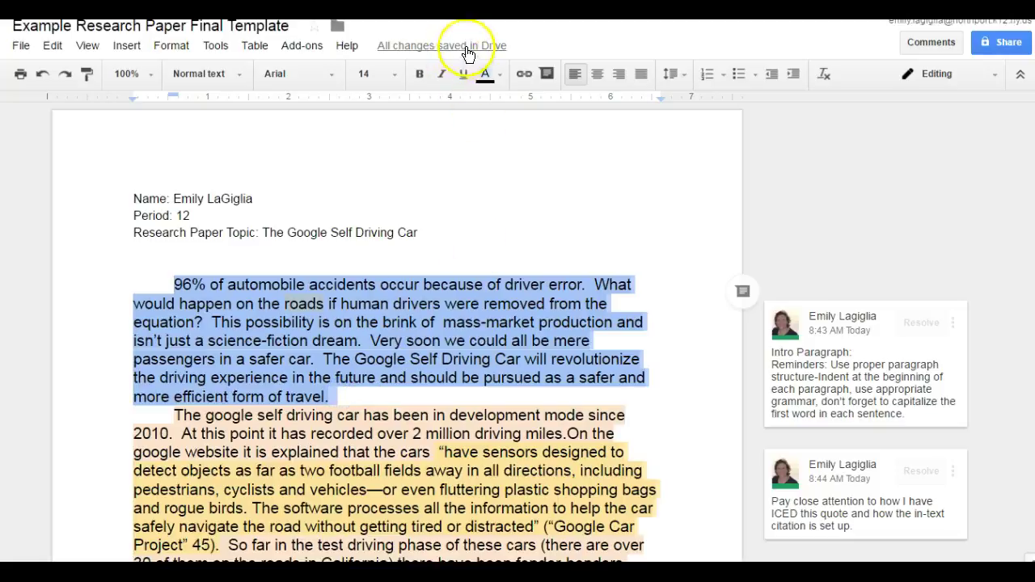
Highlight the matching introductory text in the Example Intro and Body Paragraph Outline, and return to the example research paper.
click(316, 8)
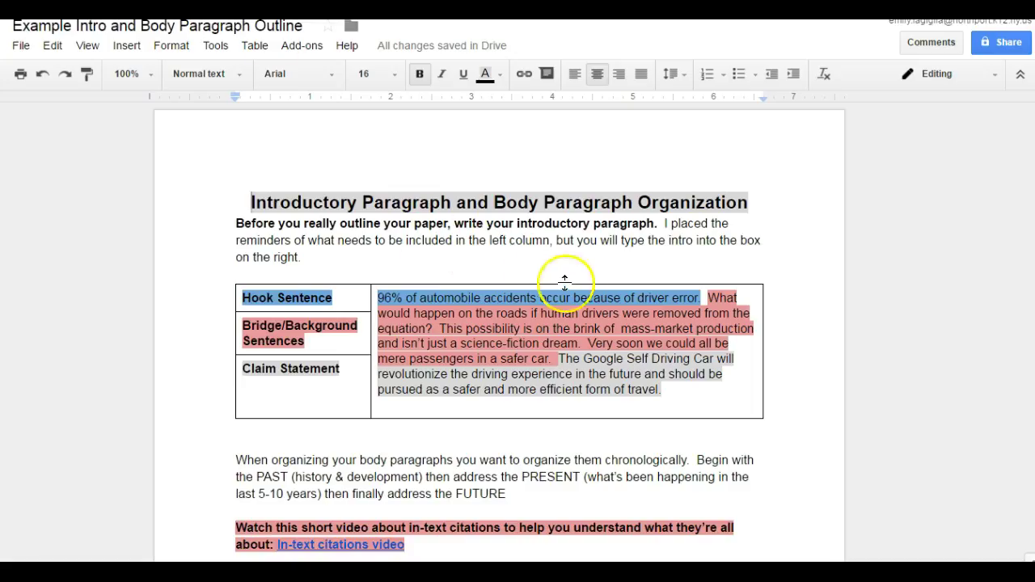
drag(375, 297, 663, 390)
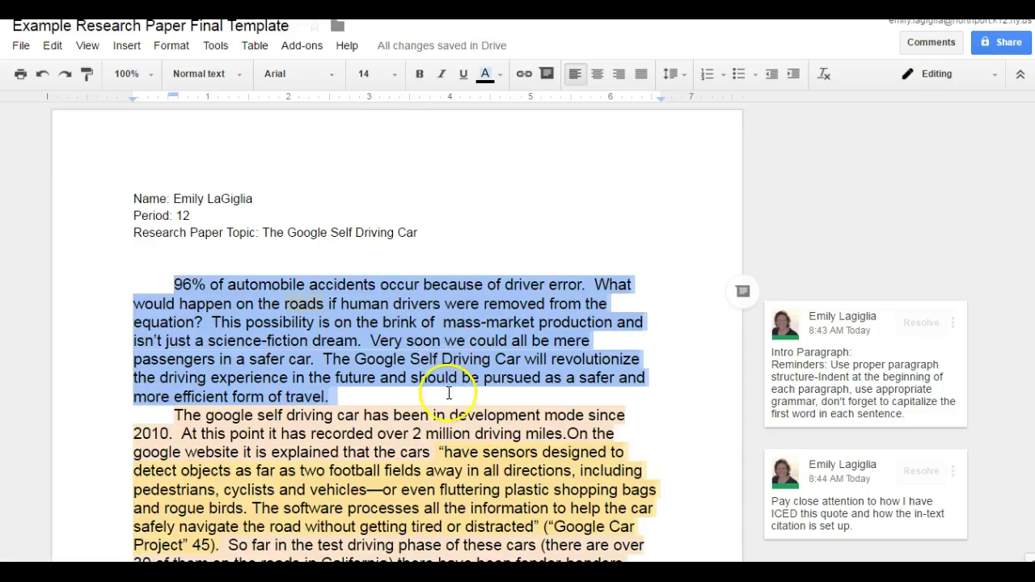
click(449, 393)
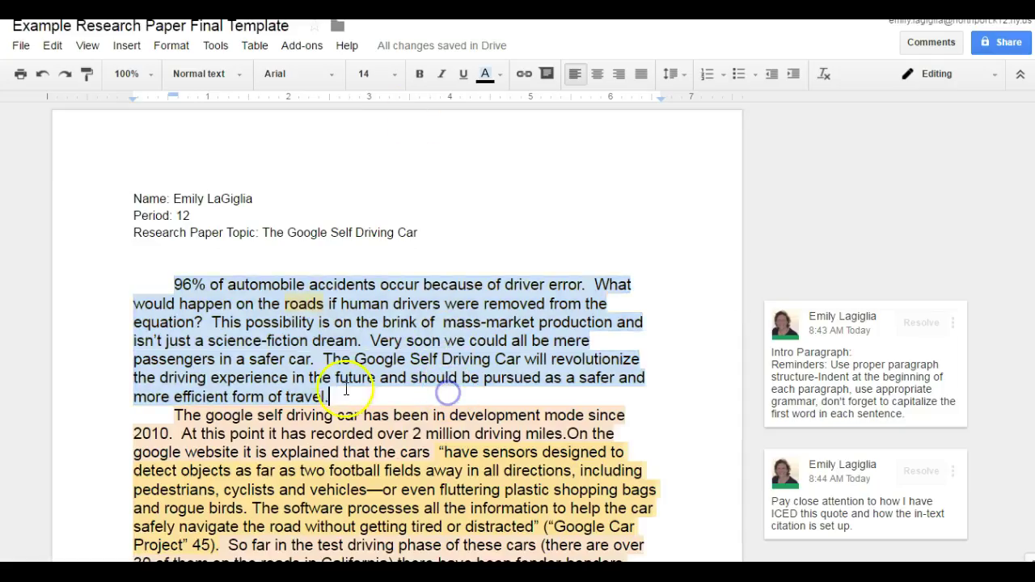
Remove the first-line indent of the introductory paragraph and indent it again.
click(174, 284)
key(BackSpace)
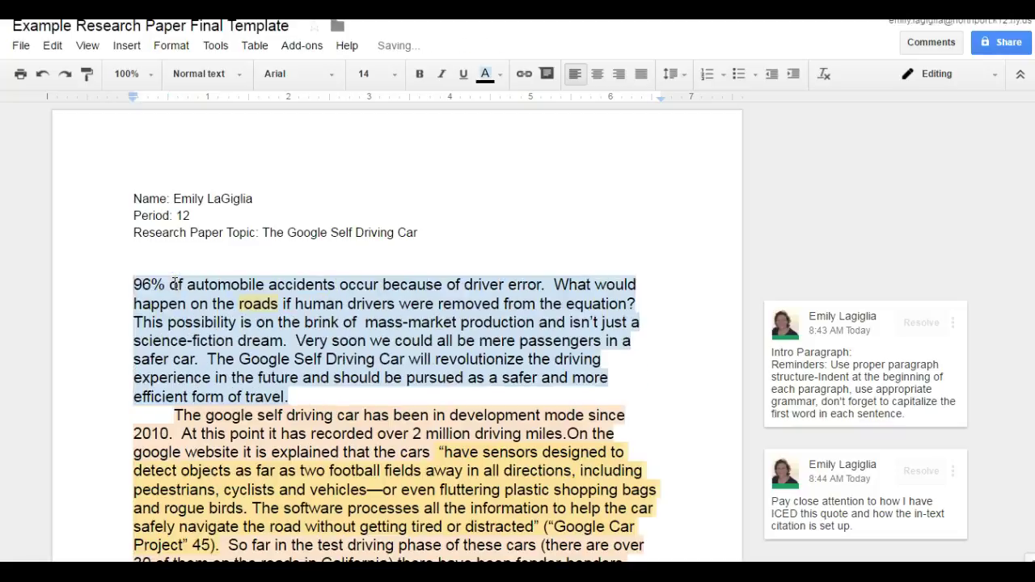
key(Tab)
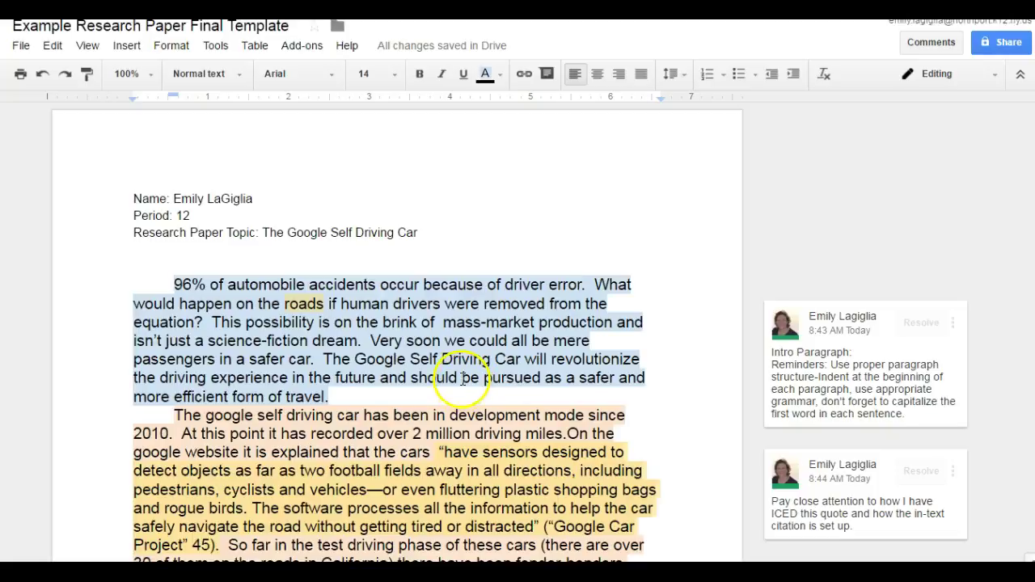
In the Example Intro and Body Paragraph Outline, examine the Body Paragraph #1 heading, its guiding question and the topic sentences.
scroll(650, 408, down, 3)
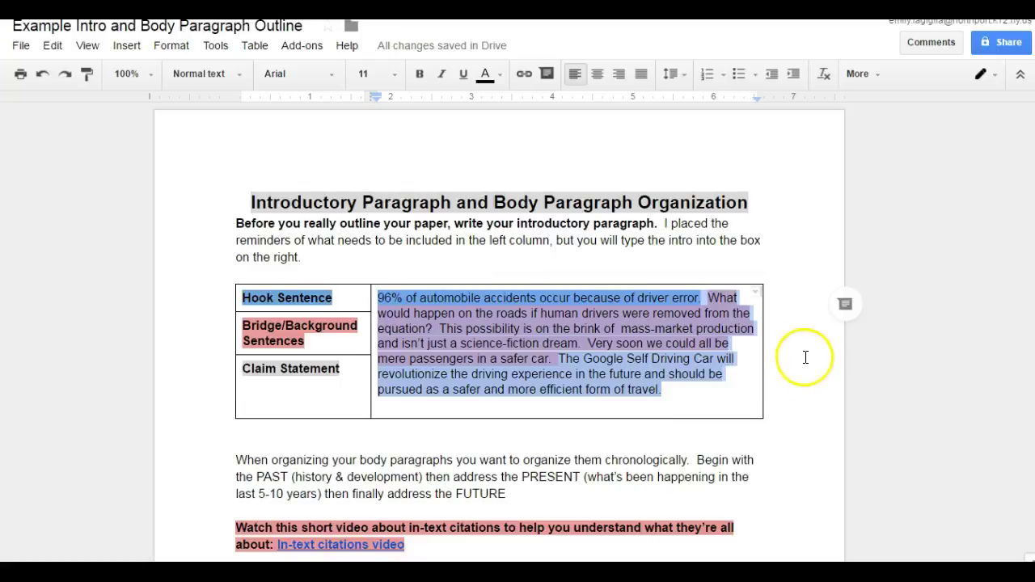
scroll(796, 387, down, 4)
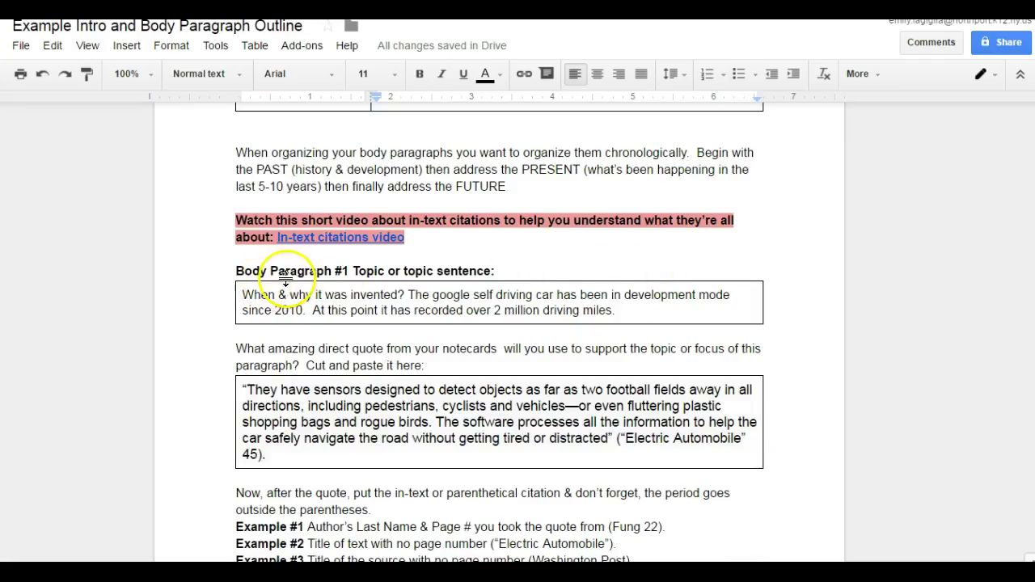
click(234, 271)
drag(234, 271, 304, 271)
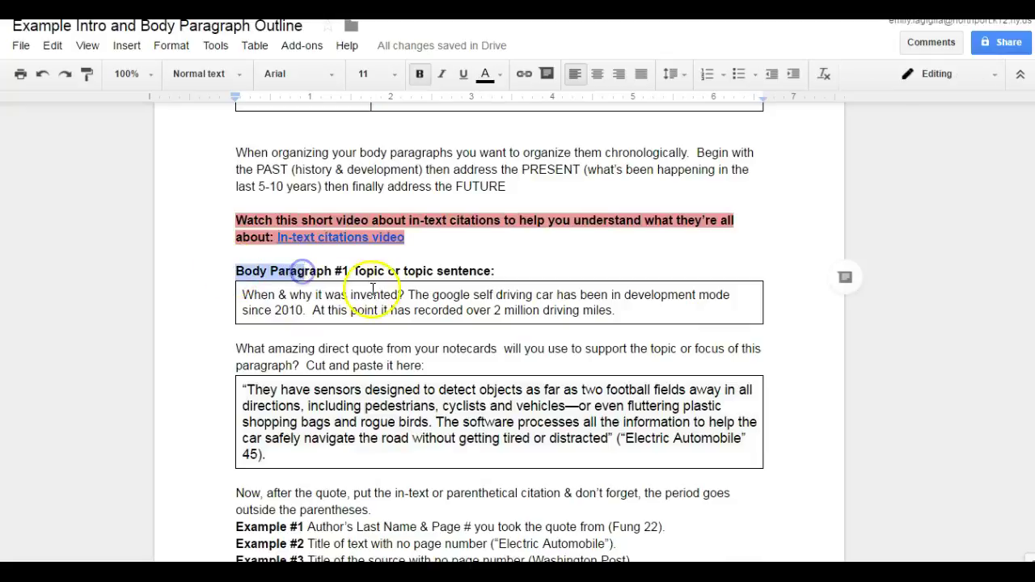
drag(405, 296, 240, 294)
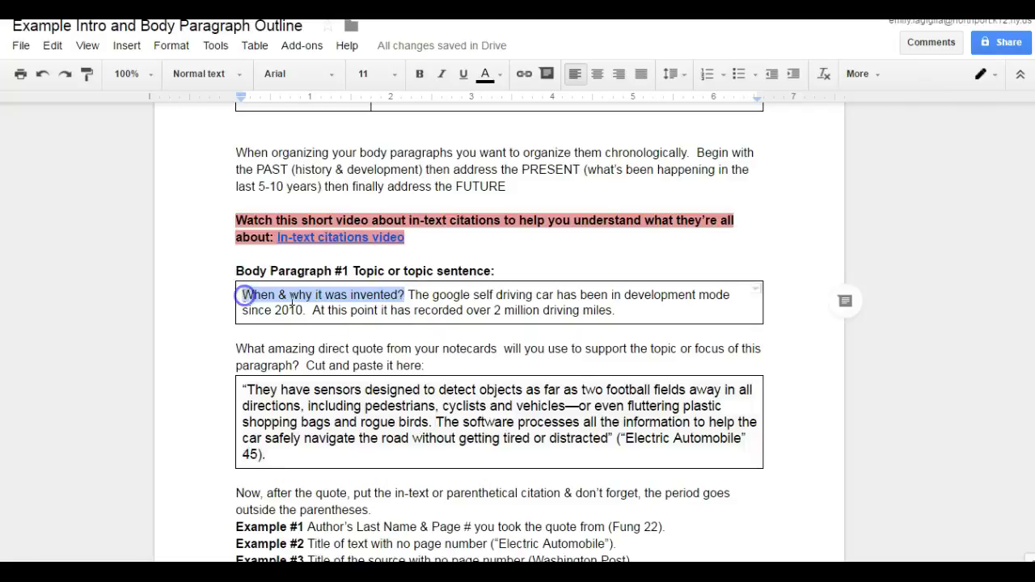
drag(409, 296, 620, 314)
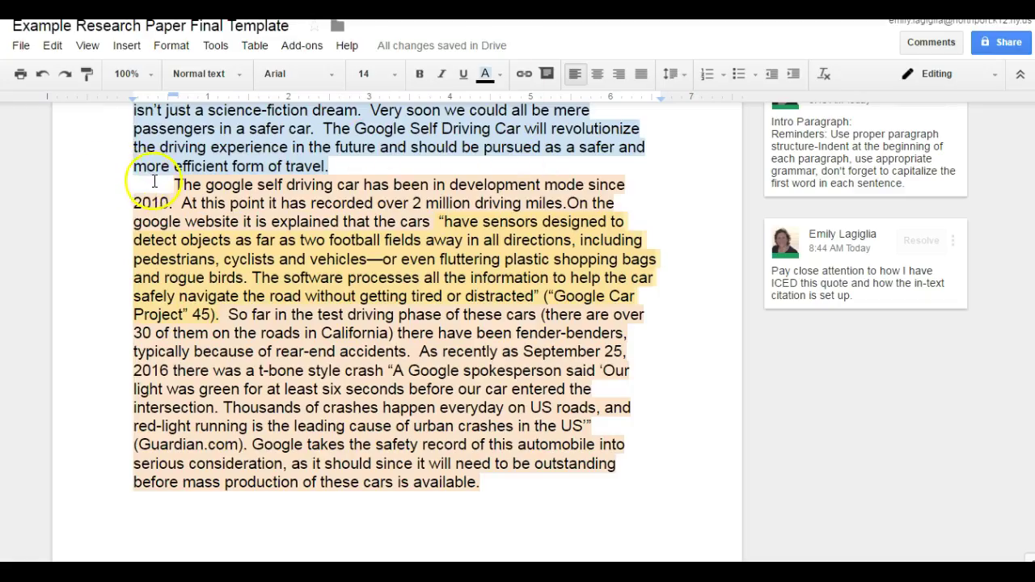
In the example paper's body paragraph, add spacing between "miles." and "On the google website", and undo the accidental move of that phrase.
drag(173, 184, 430, 221)
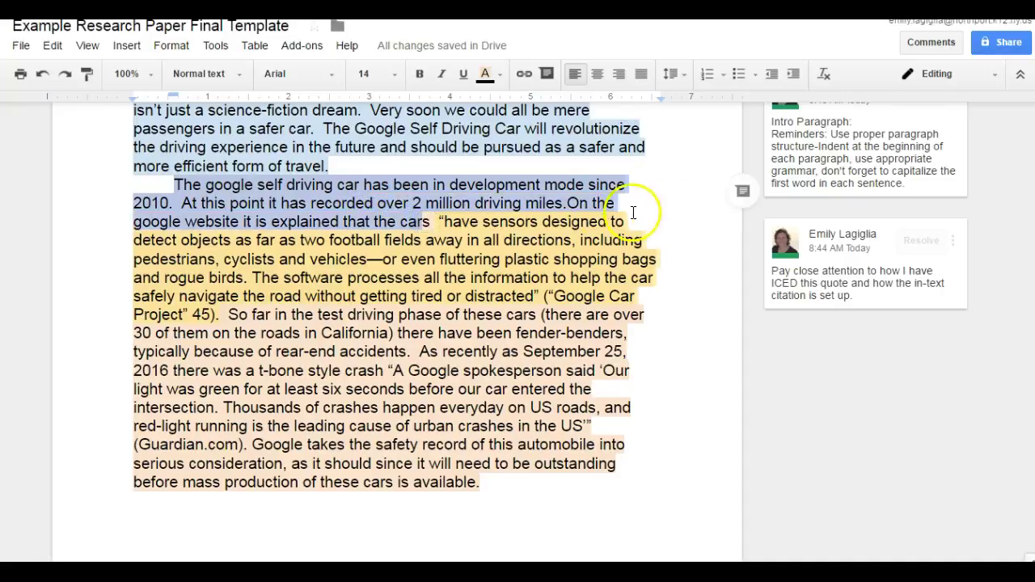
click(570, 203)
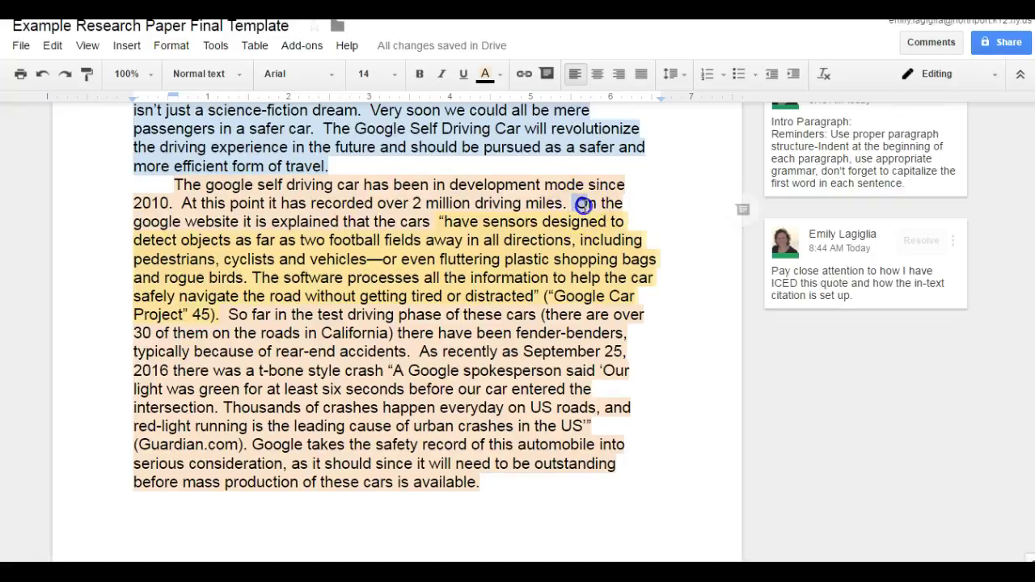
drag(574, 203, 437, 221)
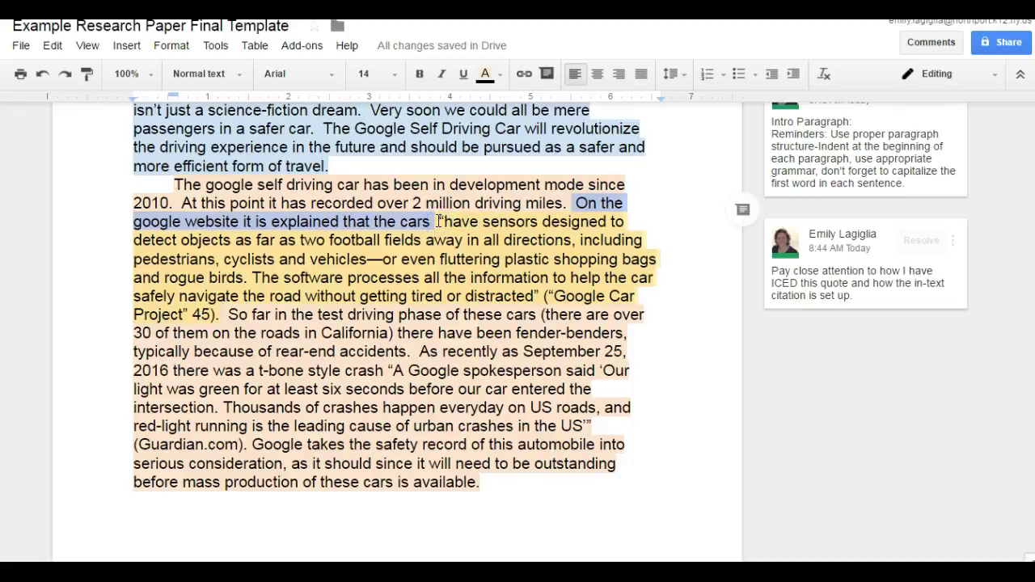
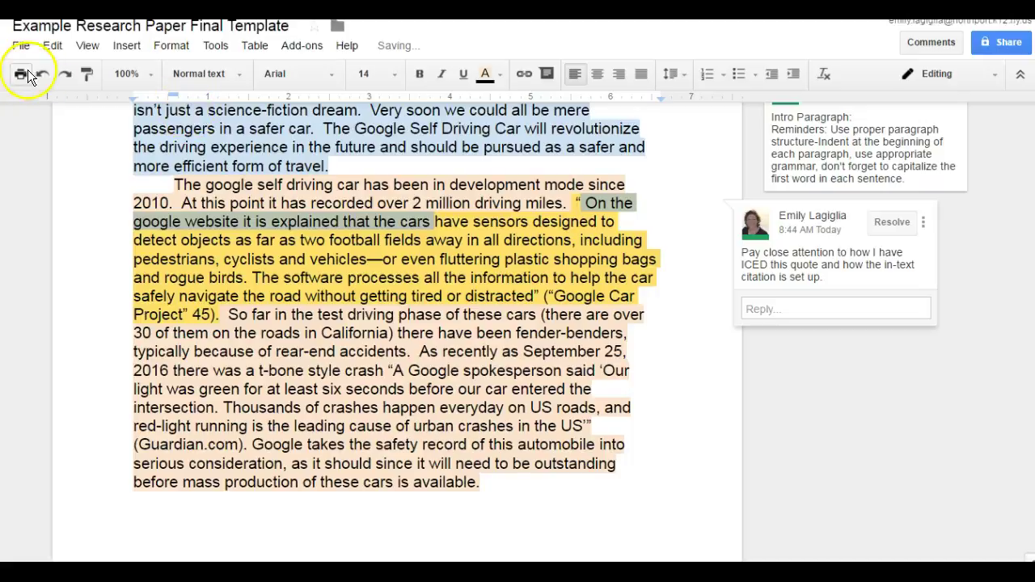
click(42, 74)
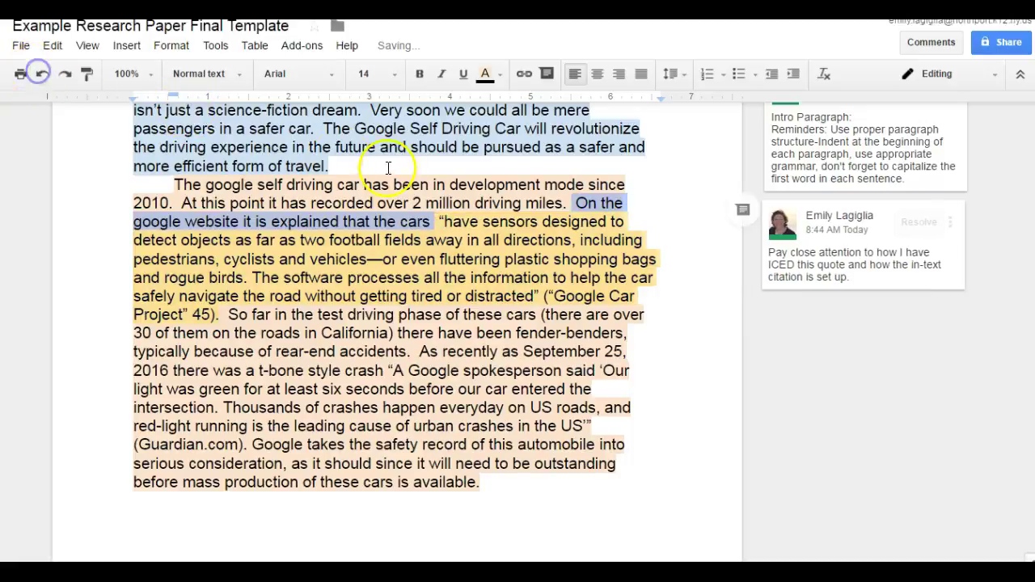
Examine the direct quote in the body paragraph, its closing quotation mark, and the punctuation of the "Google Car Project" in-text citation.
click(439, 221)
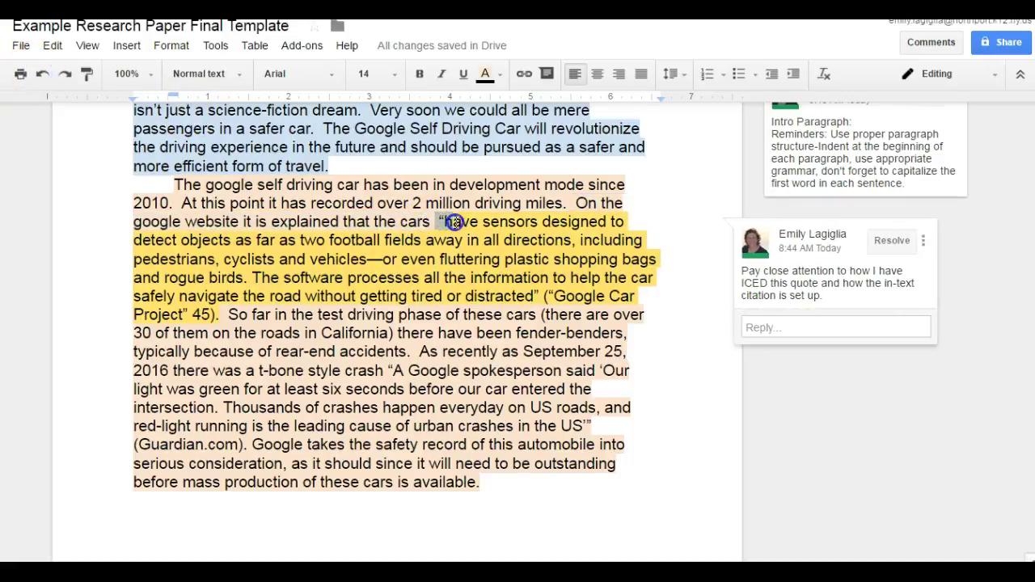
drag(460, 223, 217, 317)
click(221, 317)
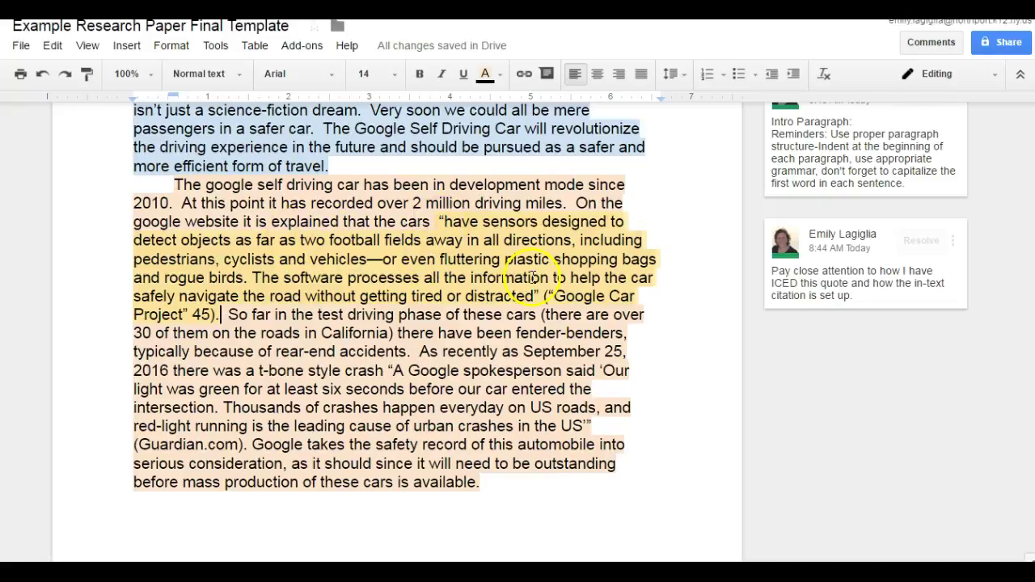
drag(537, 295, 464, 297)
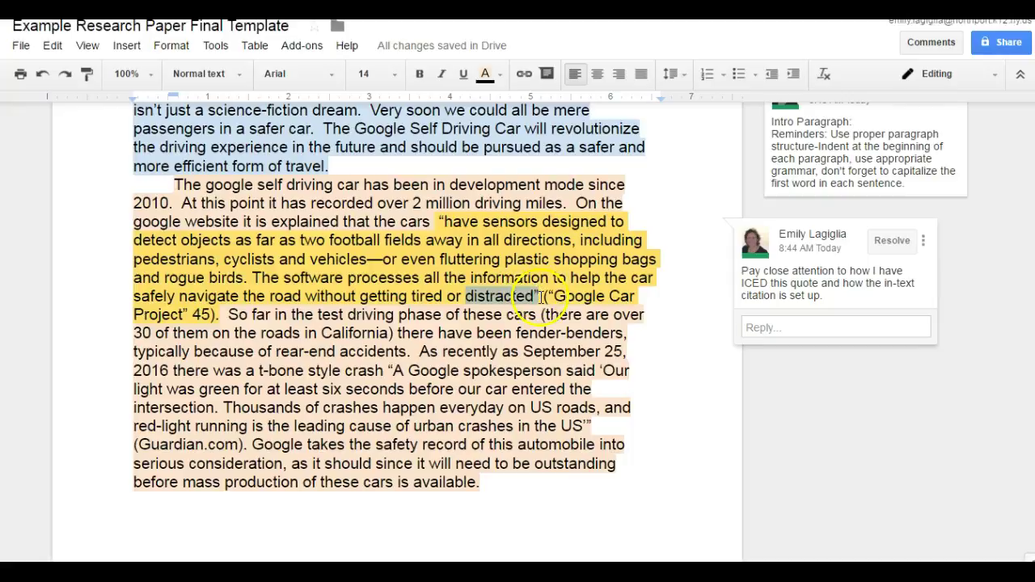
click(544, 297)
text(()
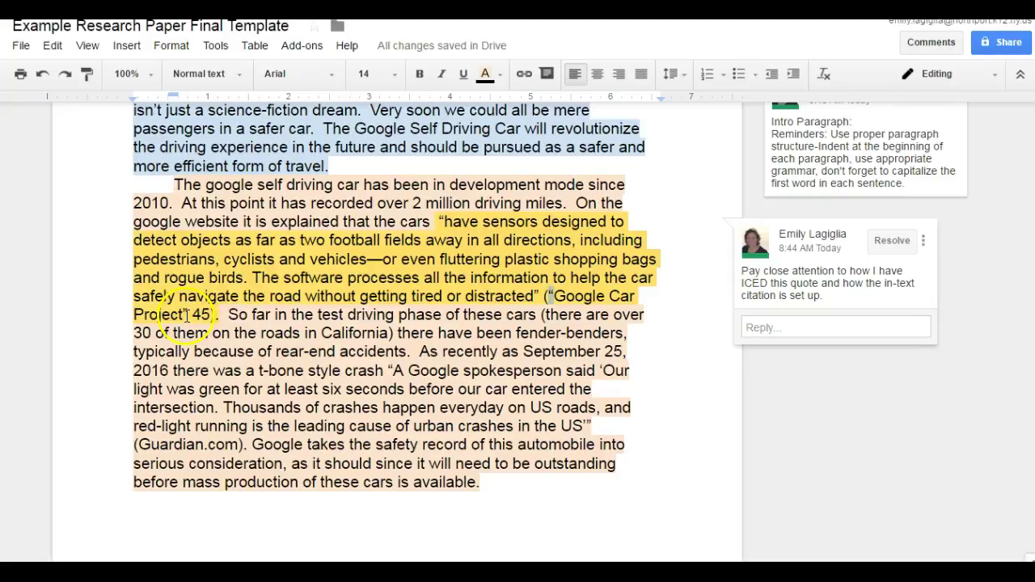
key(BackSpace)
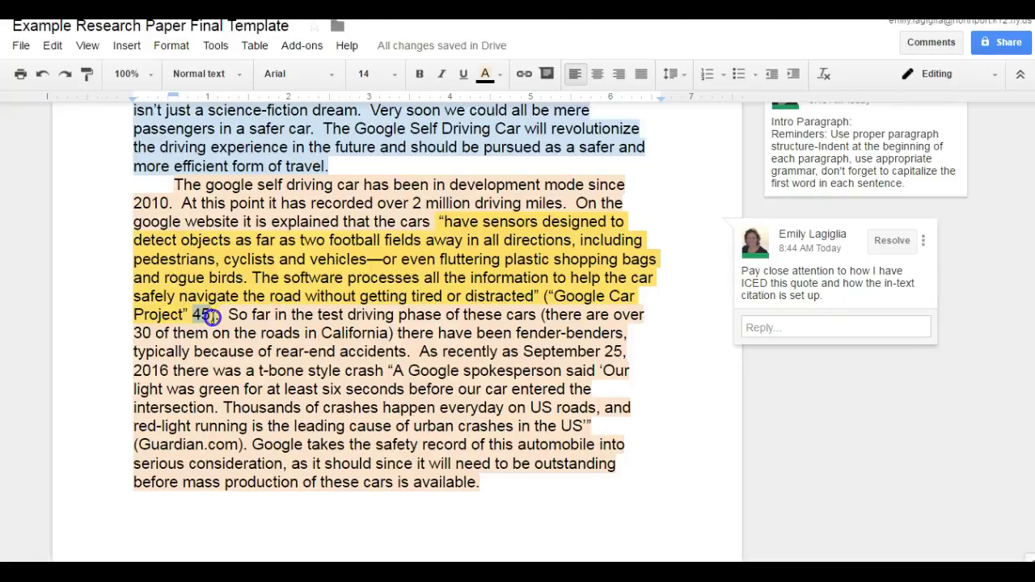
click(219, 316)
double_click(246, 203)
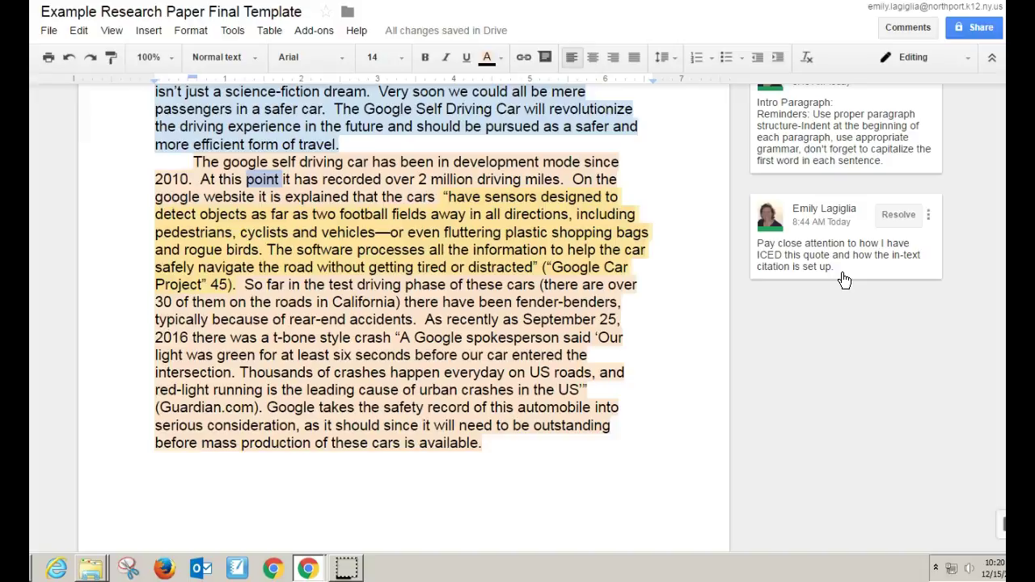
Switch to the Notes on Quotes -How to ICE document and highlight its title line.
click(871, 343)
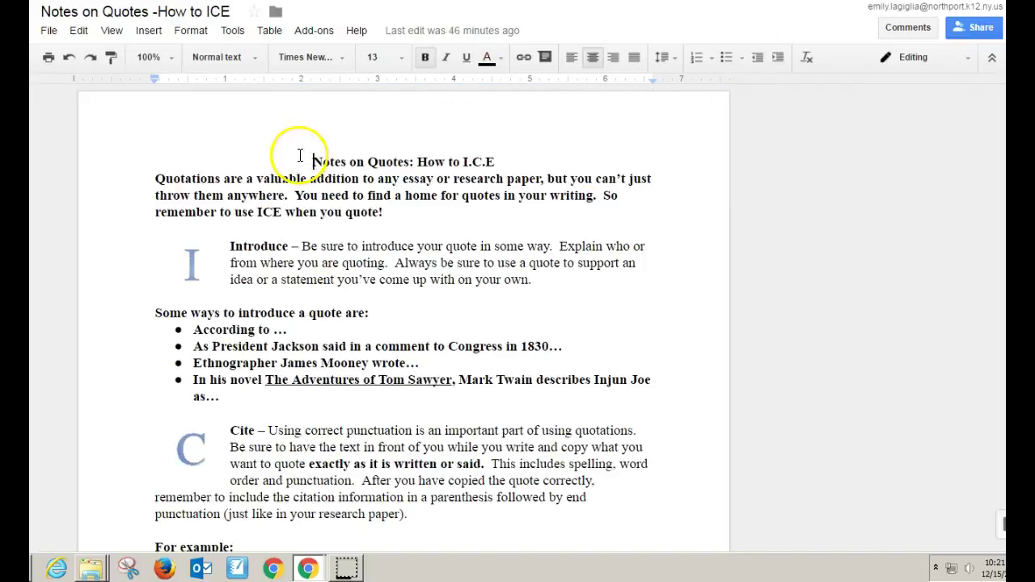
drag(296, 156, 534, 165)
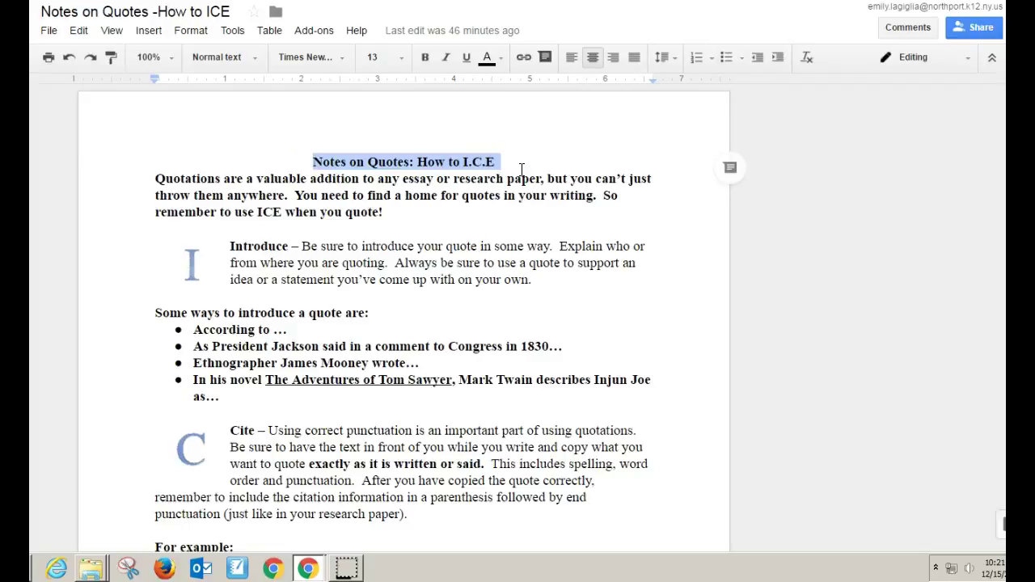
Read through the I.C.E. notes down to the Twain citation example and highlight the word "Explain".
scroll(343, 396, down, 2)
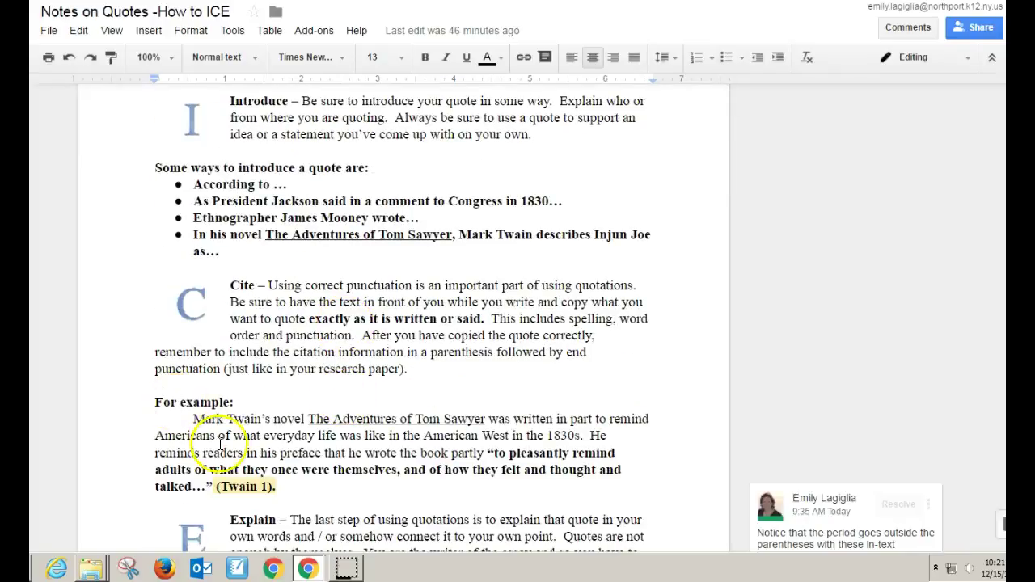
scroll(177, 410, down, 2)
drag(230, 375, 277, 378)
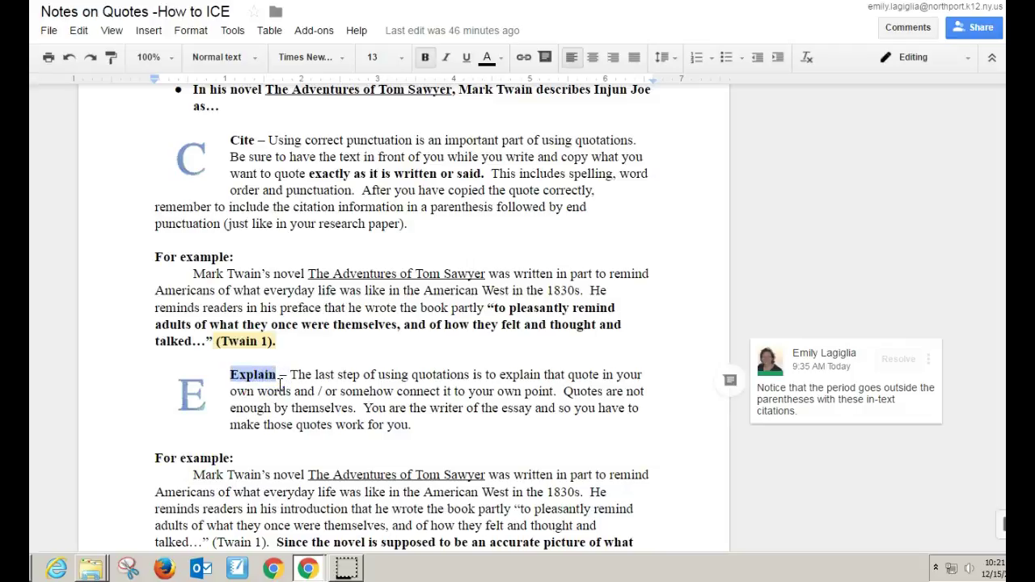
click(284, 382)
scroll(290, 379, up, 3)
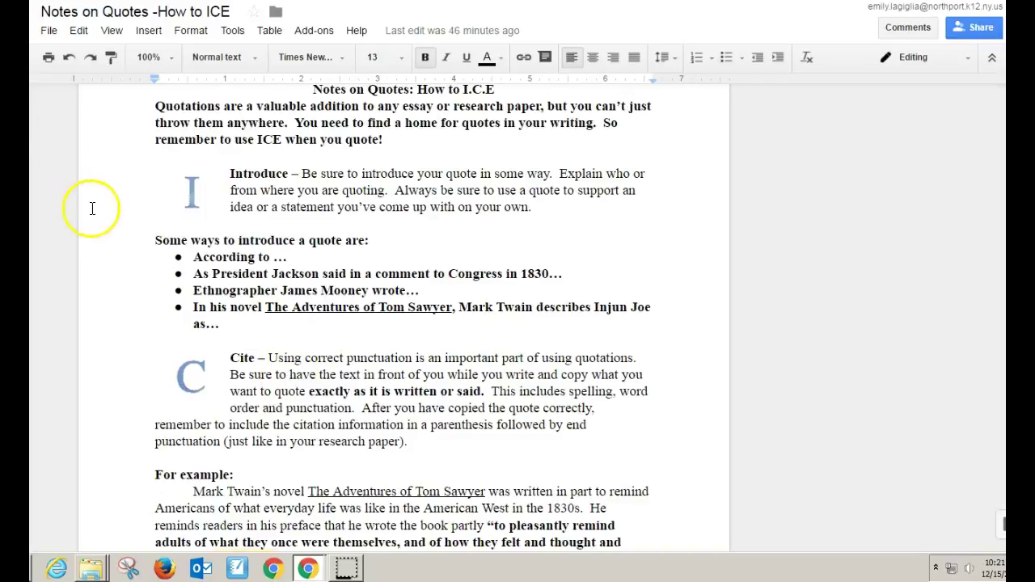
Examine the ways to introduce a quote, the Cite paragraph, and the Explain section with its bold Tom Sawyer example.
drag(161, 241, 242, 323)
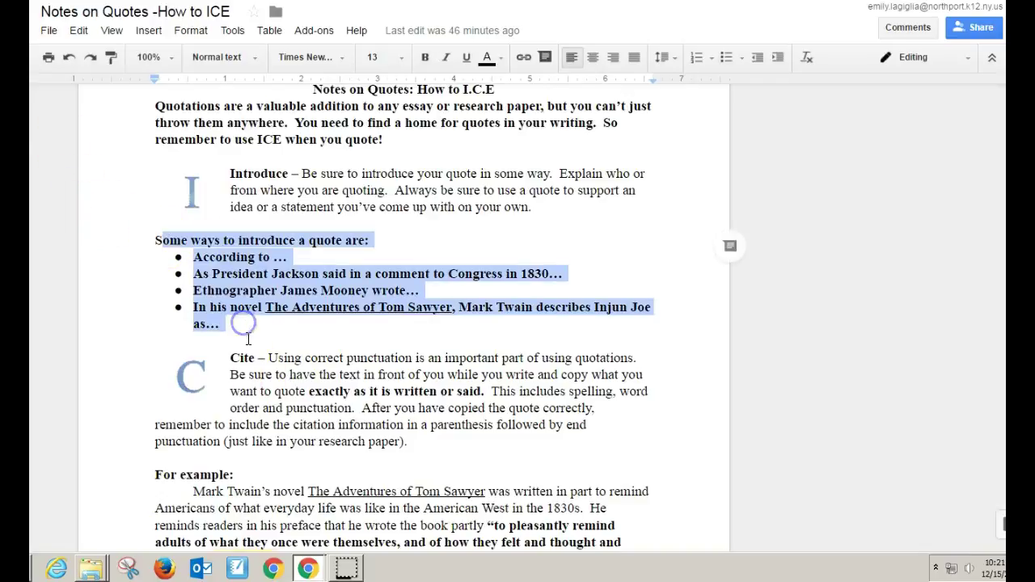
drag(229, 358, 516, 439)
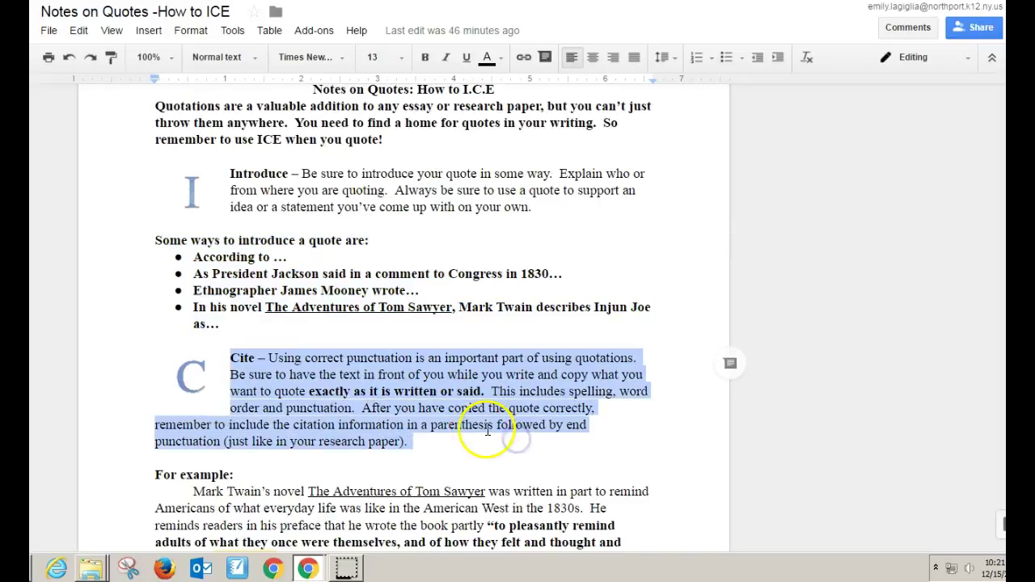
scroll(486, 431, down, 3)
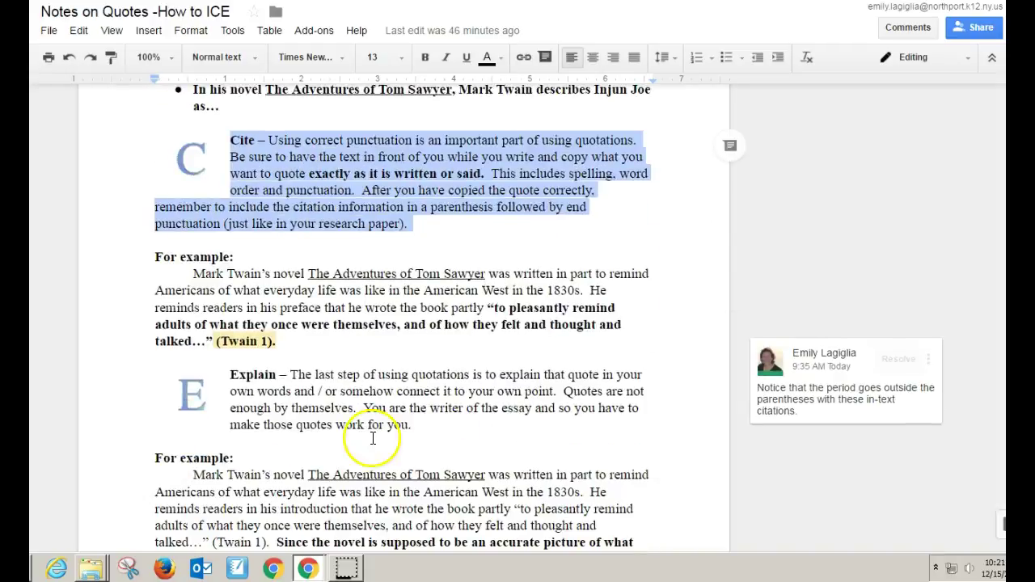
scroll(358, 429, down, 1)
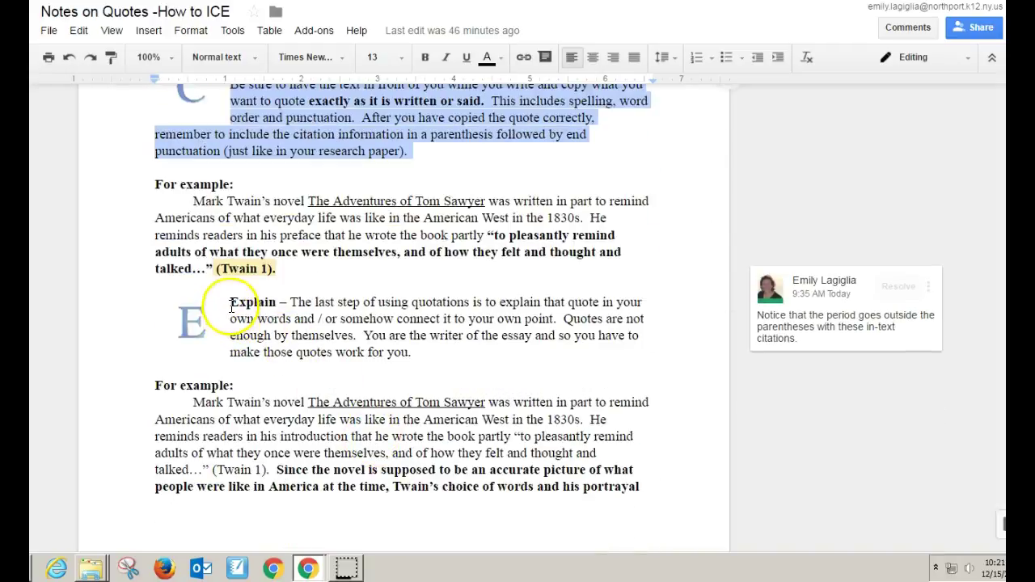
drag(230, 301, 647, 335)
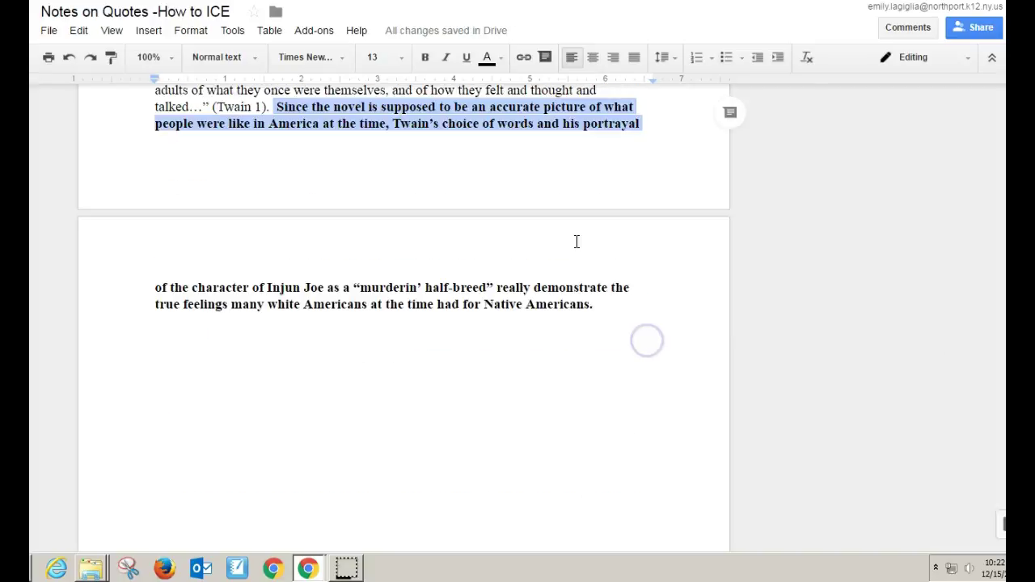
scroll(577, 243, up, 2)
scroll(576, 242, up, 2)
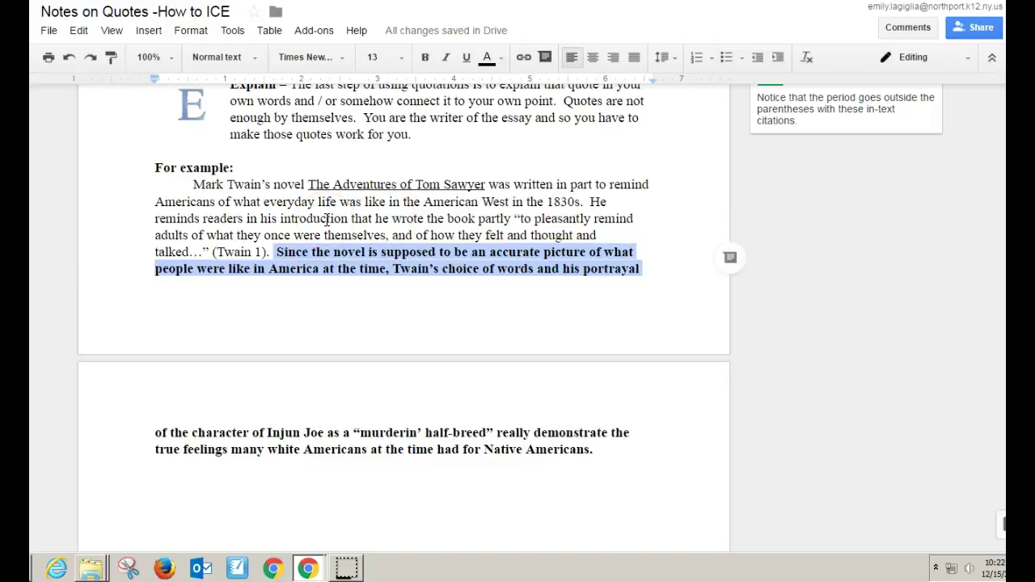
Return to the Example Research Paper Final Template and examine the sensors quote, the explanation following it, and the Google spokesperson quote sentence.
click(401, 297)
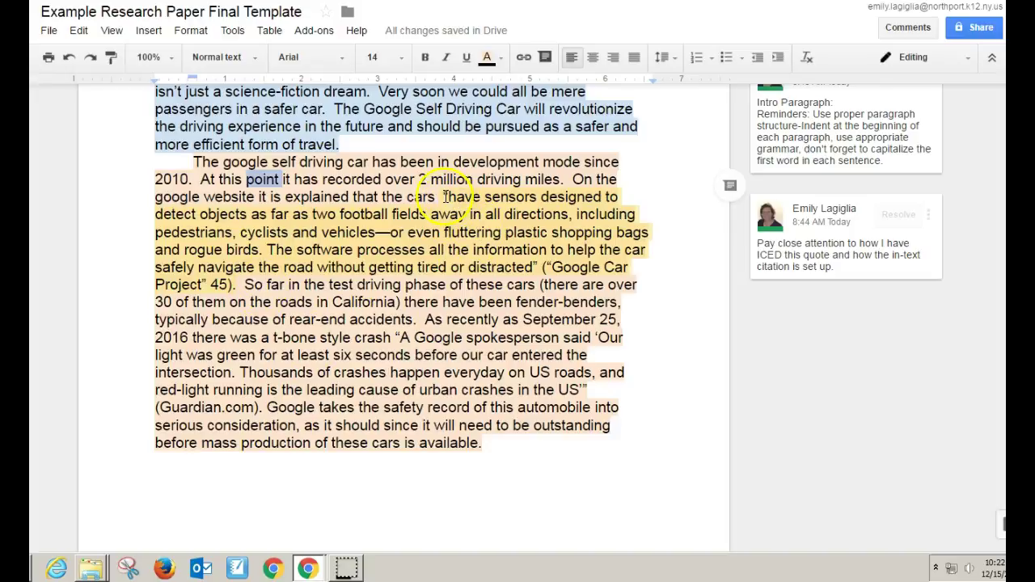
drag(443, 197, 429, 318)
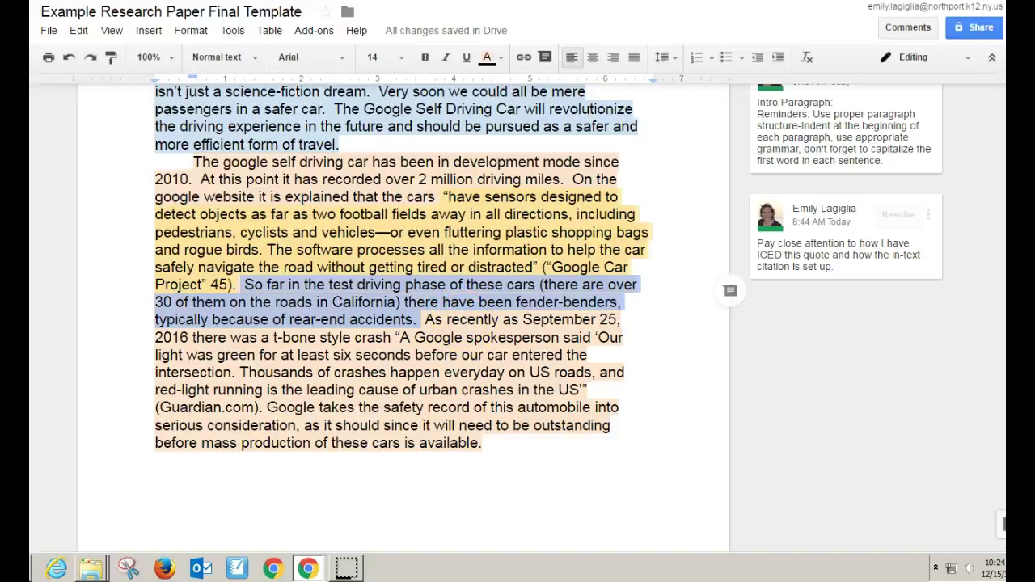
click(423, 323)
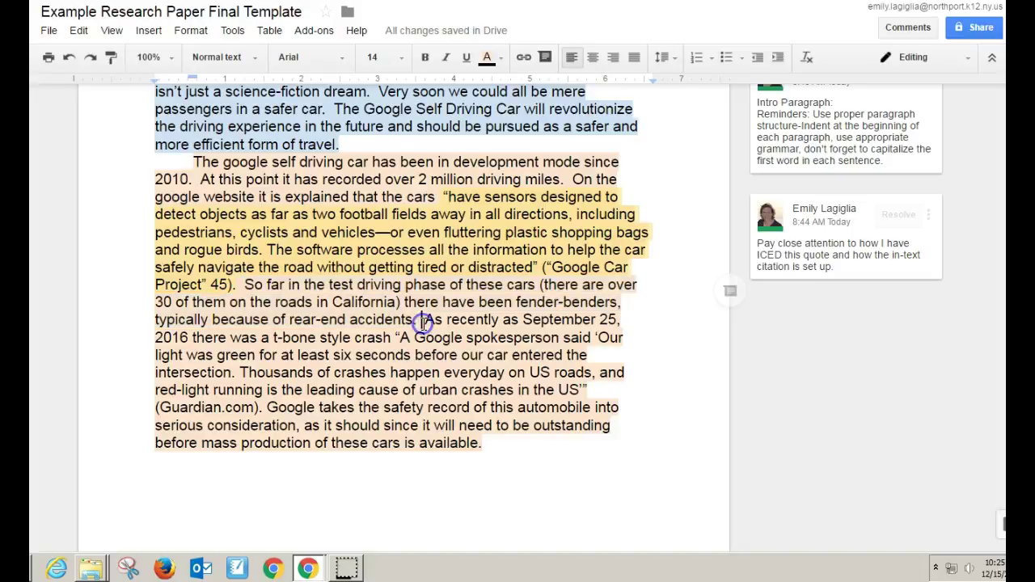
drag(423, 321, 263, 409)
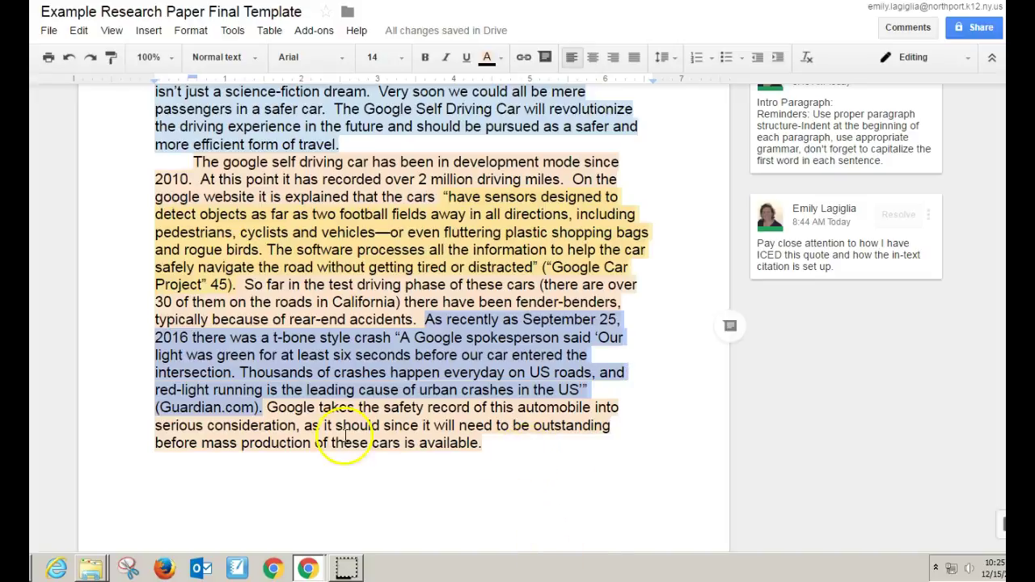
Examine the "(Guardian.com)" in-text citation with its period and the end of the body paragraph.
click(260, 409)
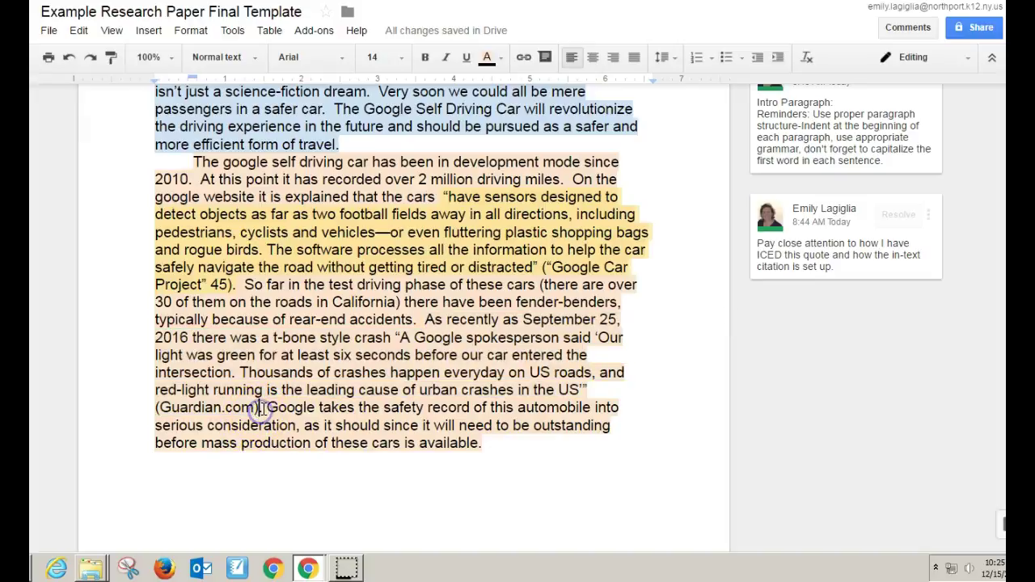
shift+click(237, 408)
drag(239, 408, 153, 407)
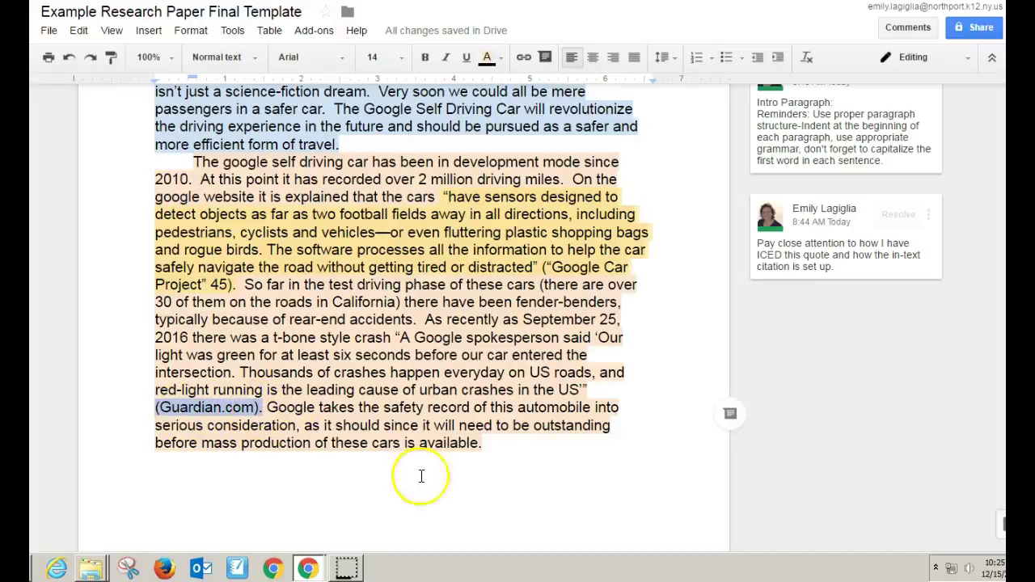
click(503, 445)
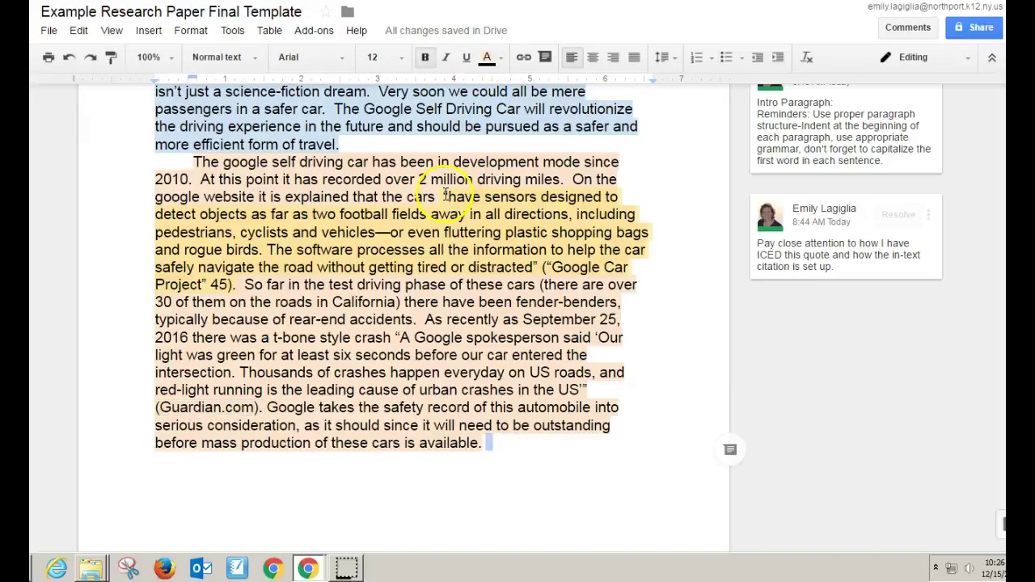
Add the comment "2nd quote" to the Google spokesperson quote, including its Guardian.com citation.
drag(394, 338, 264, 408)
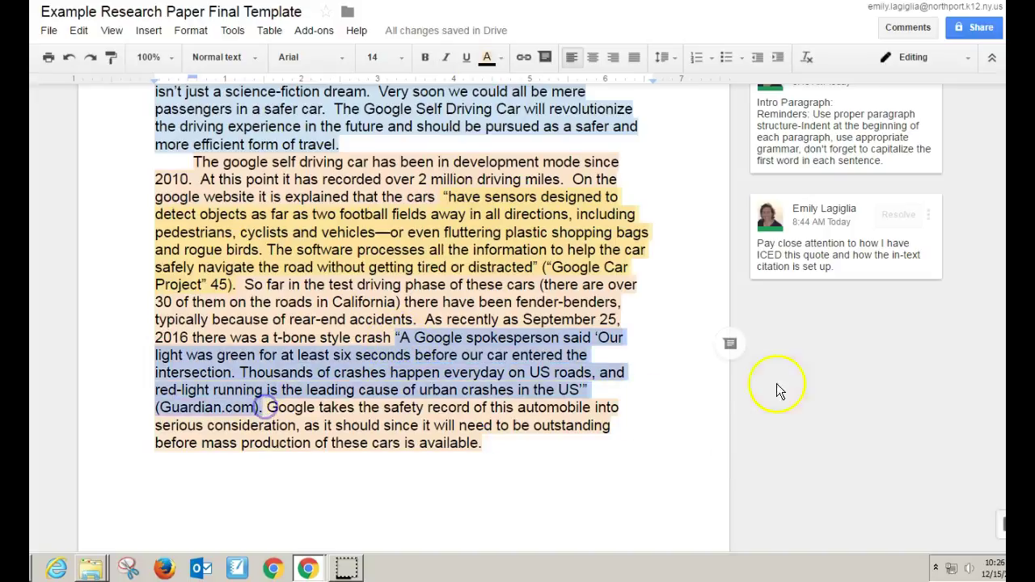
click(730, 346)
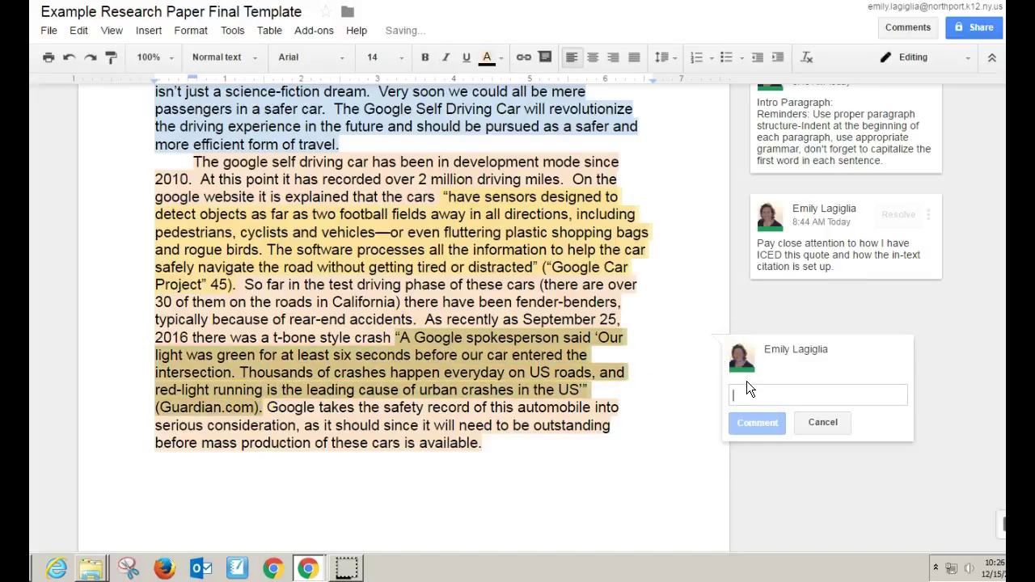
text(2nd q)
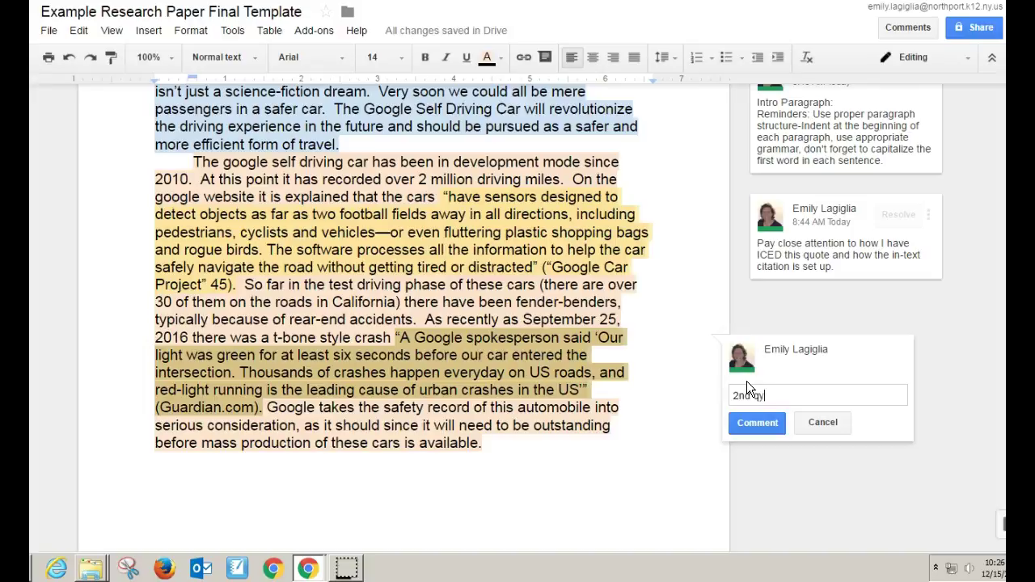
text(uote)
key(Return)
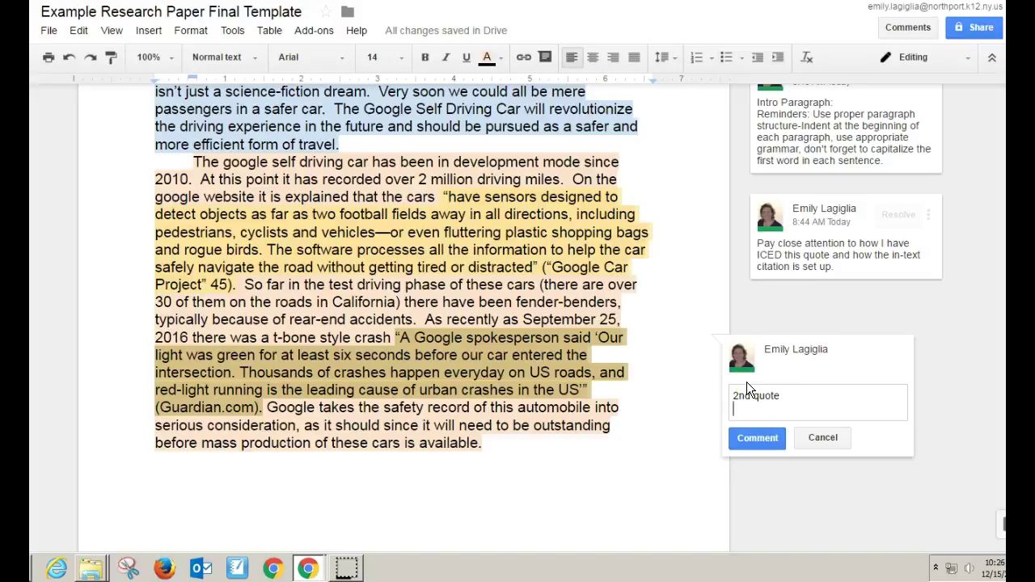
click(747, 441)
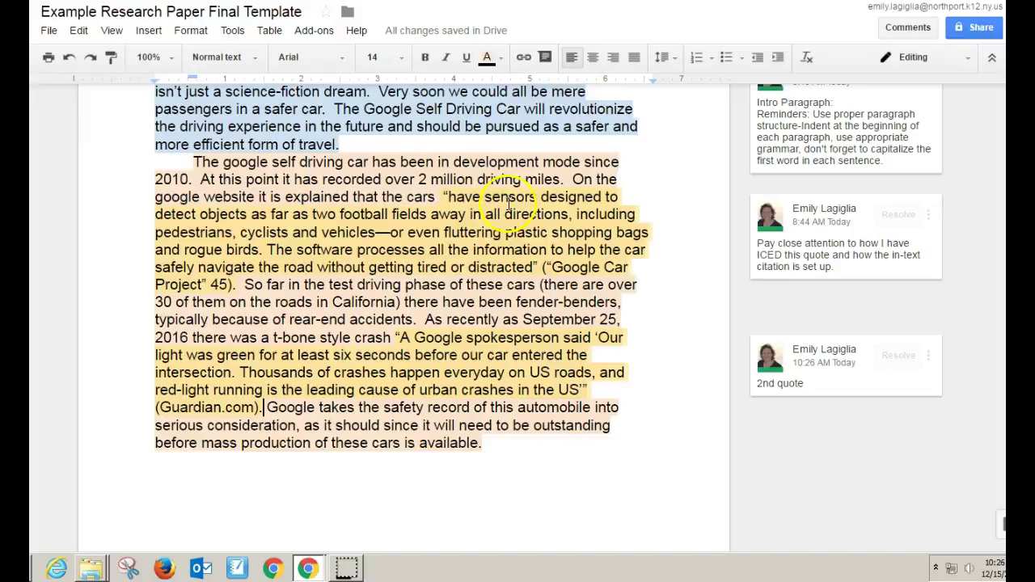
Review the paper's intro paragraph and the Body Paragraph #2 topic "How does it work?" in the Example Intro and Body Paragraph Outline.
scroll(481, 265, up, 3)
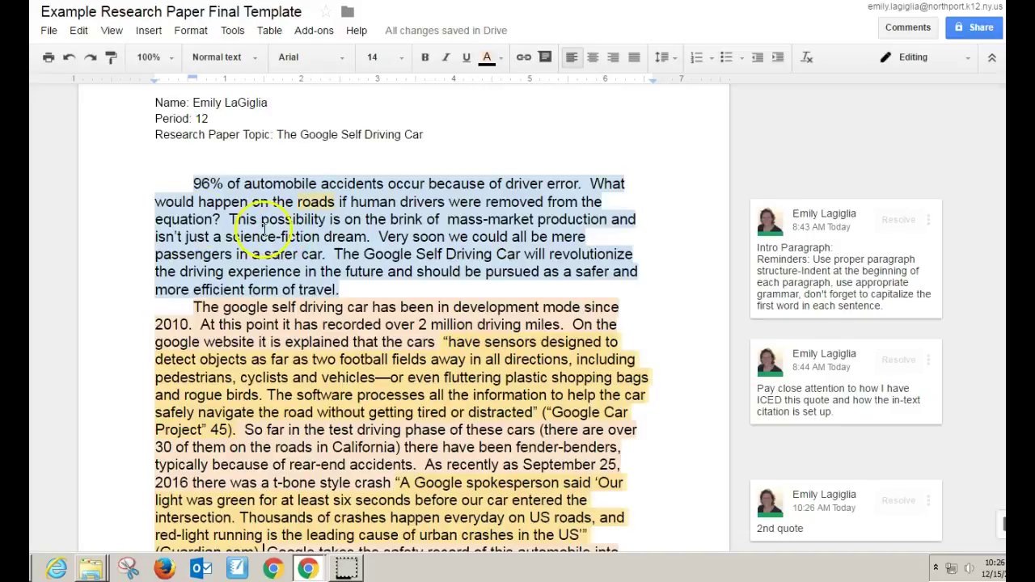
drag(195, 184, 357, 288)
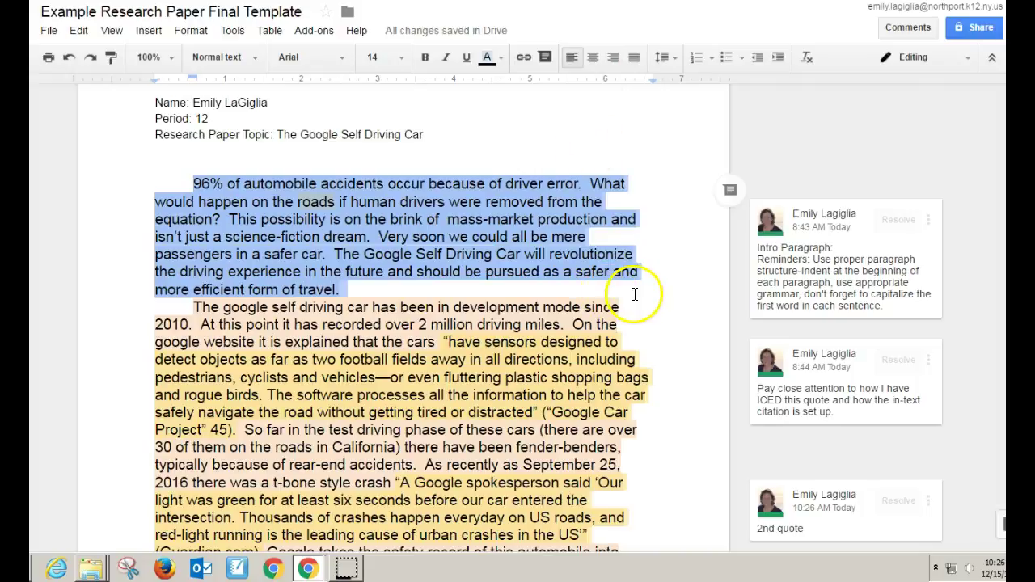
key(alt+Tab)
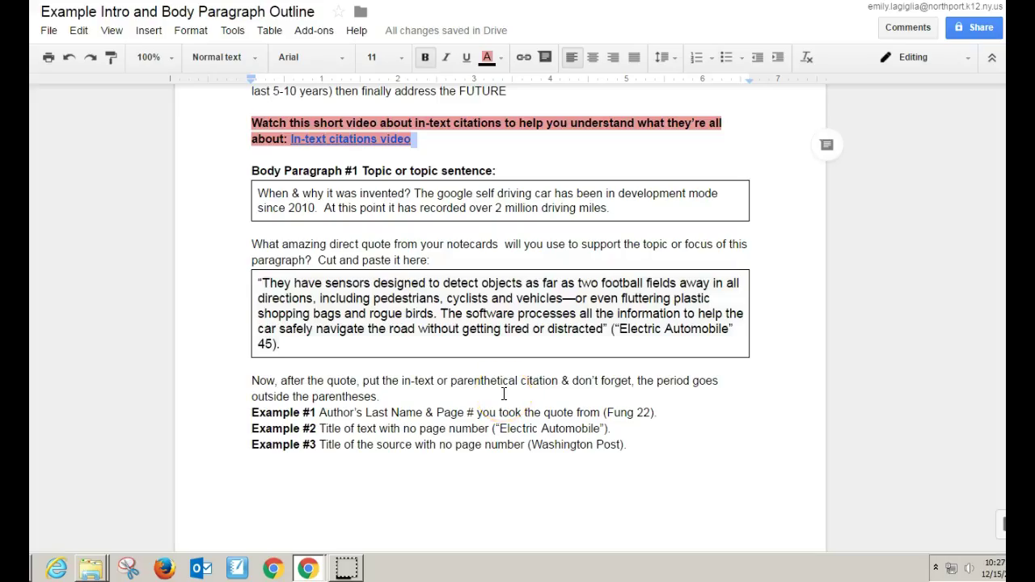
scroll(502, 395, down, 4)
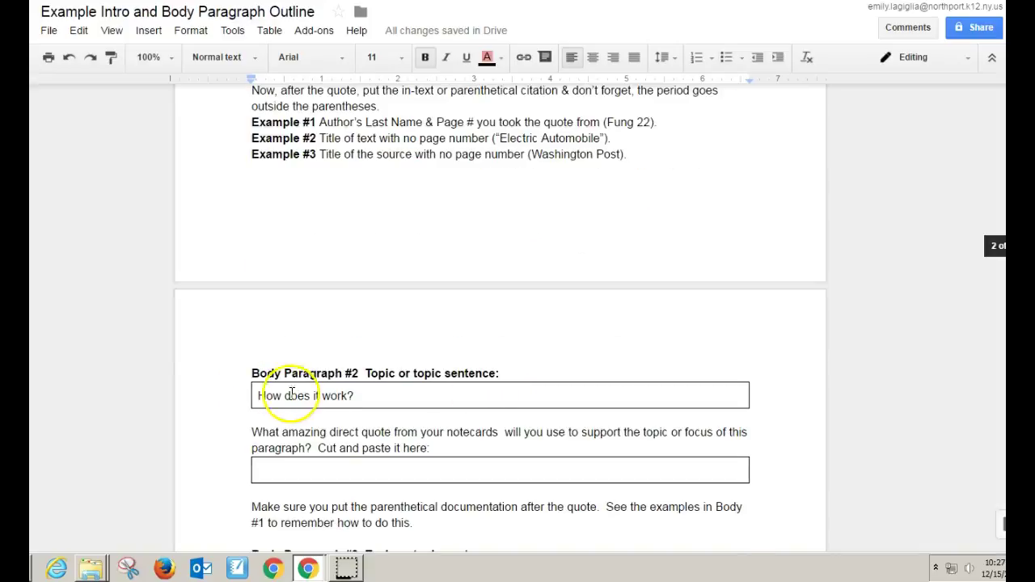
drag(358, 396, 260, 399)
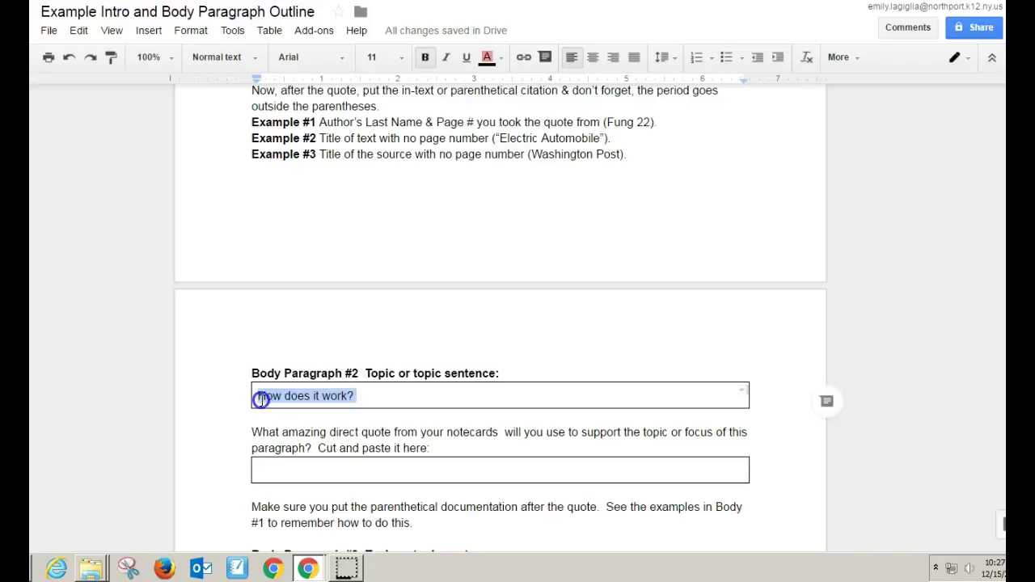
click(260, 397)
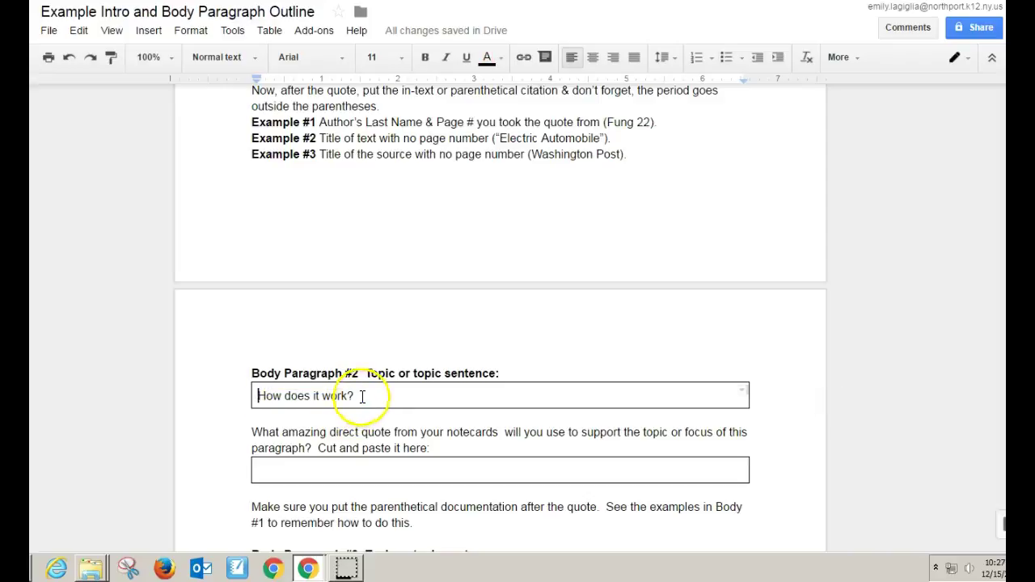
drag(363, 397, 231, 394)
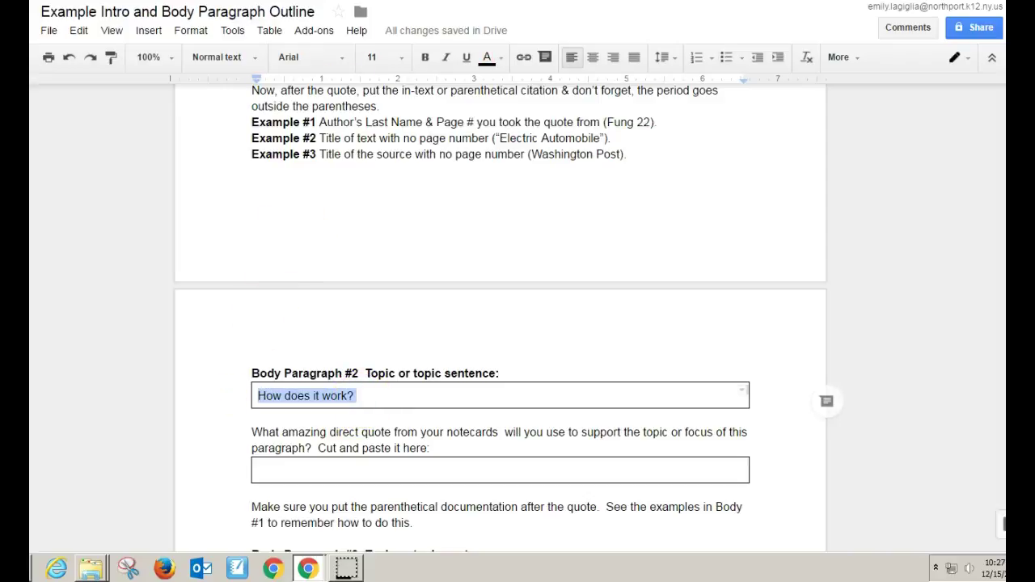
Back in the example paper, move the "have sensors designed" quote with its "Google Car Project" citation into a new paragraph after the body paragraph.
key(ctrl+Tab)
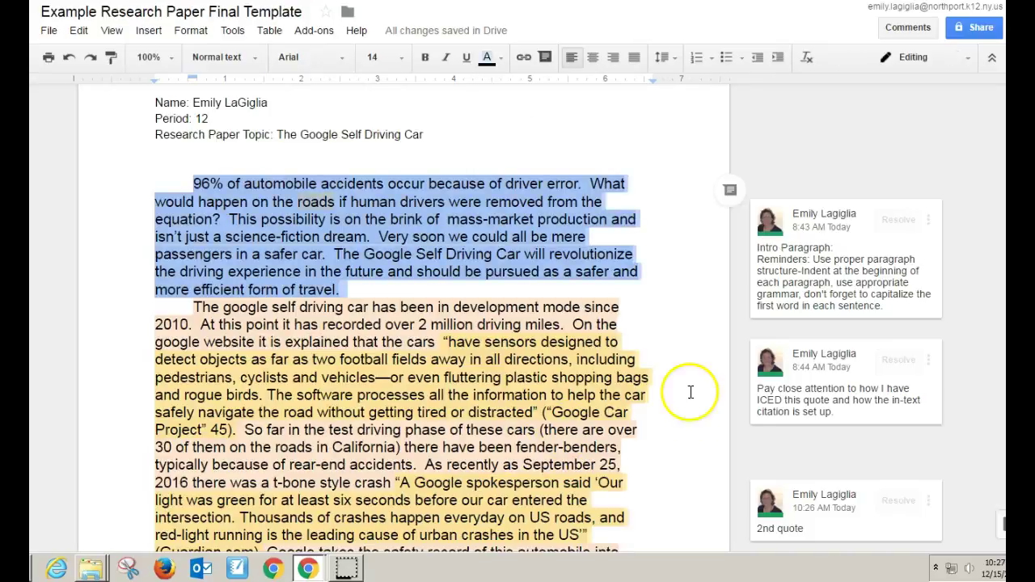
click(688, 377)
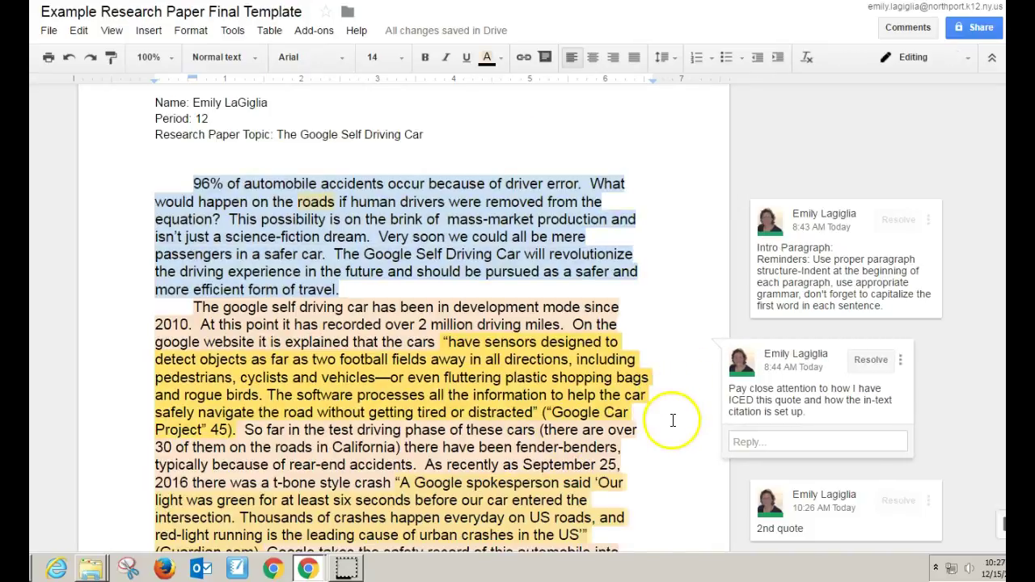
scroll(663, 424, down, 3)
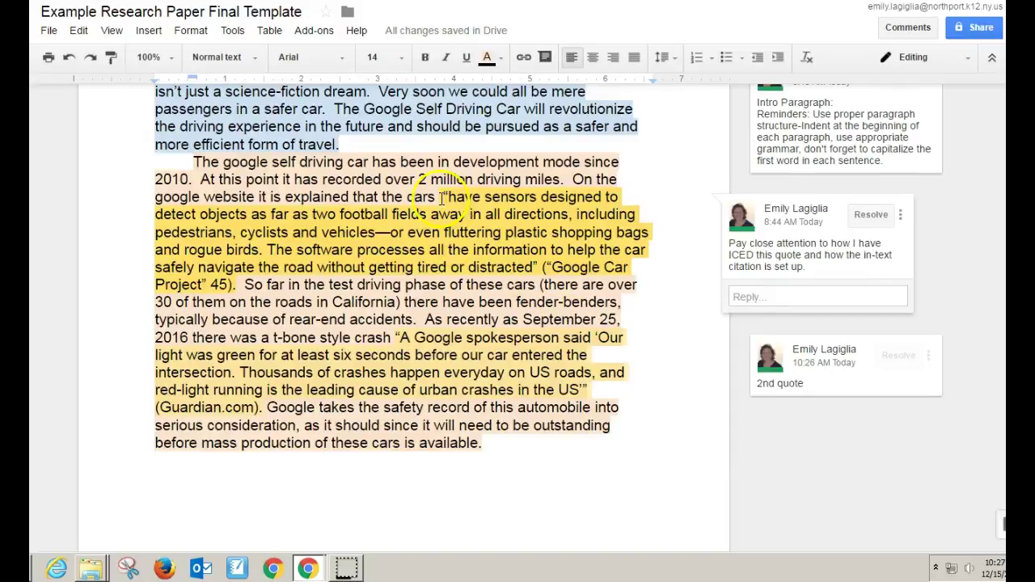
drag(441, 197, 244, 284)
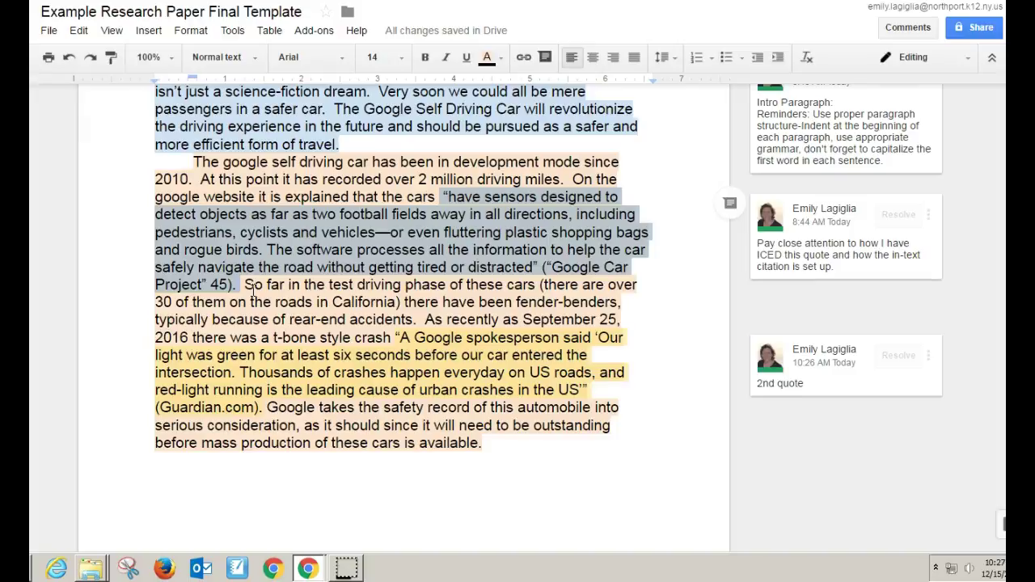
key(ctrl+x)
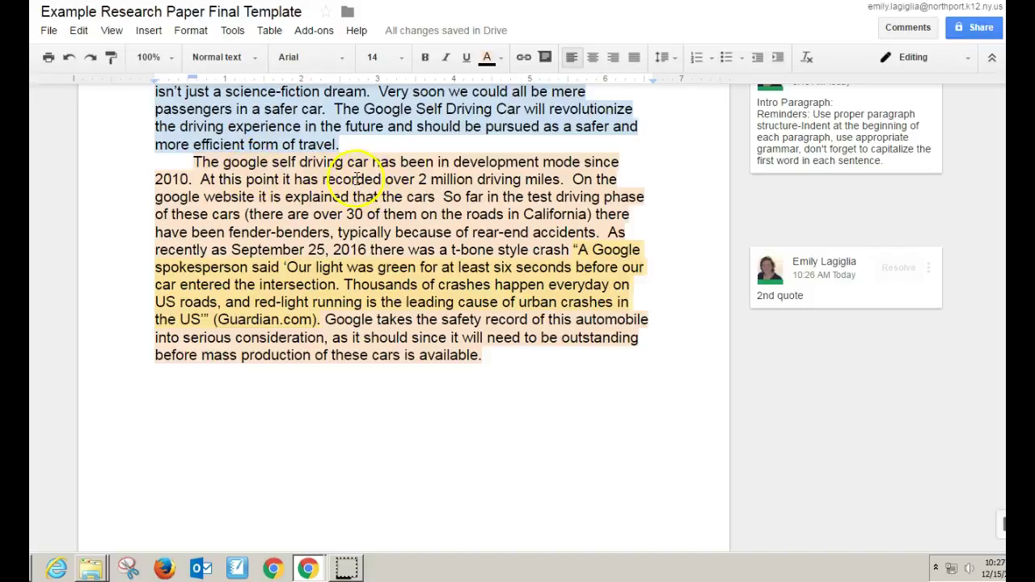
click(501, 363)
key(Return)
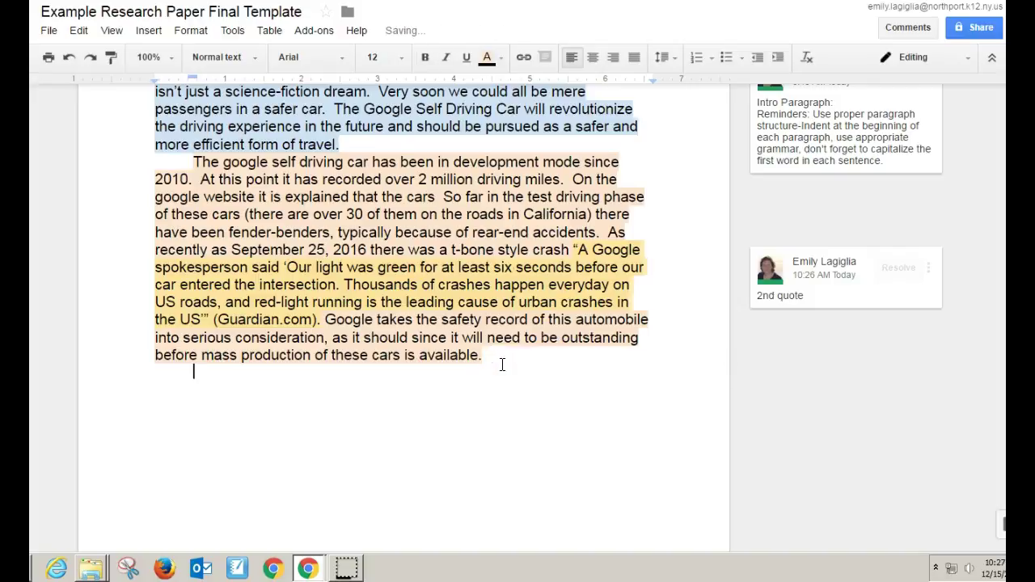
key(ctrl+v)
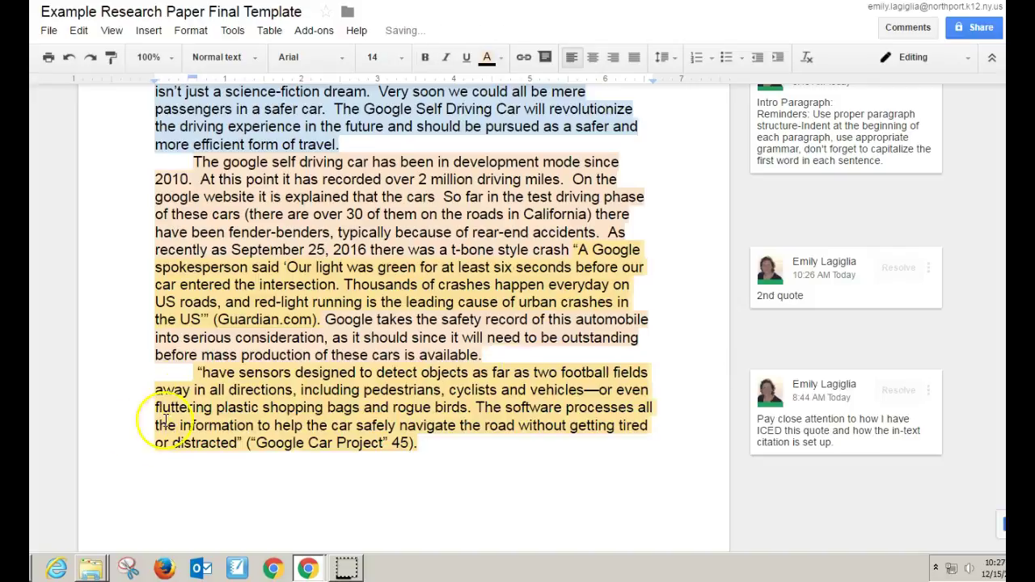
Insert a blank line between the body paragraph and the "have sensors designed" quote.
click(191, 369)
key(Return)
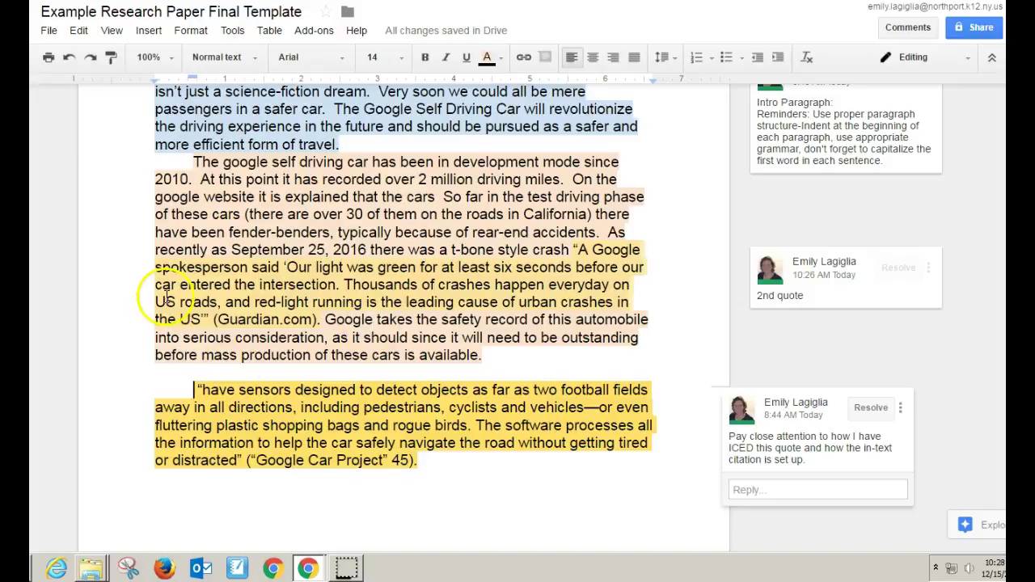
Select the indented intro paragraph together with the first body paragraph to review them, and clear the selection.
scroll(165, 297, up, 3)
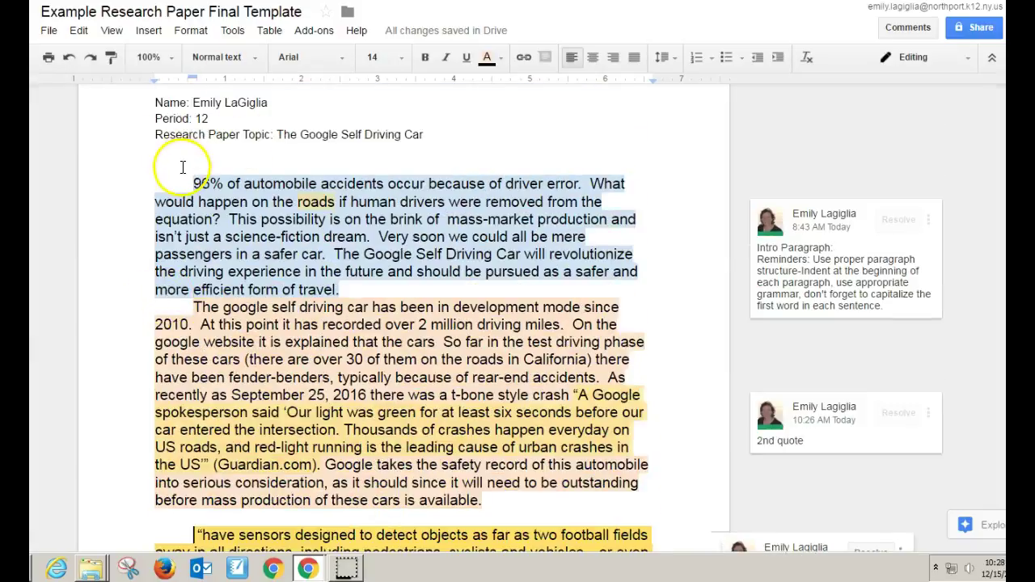
drag(195, 168, 495, 497)
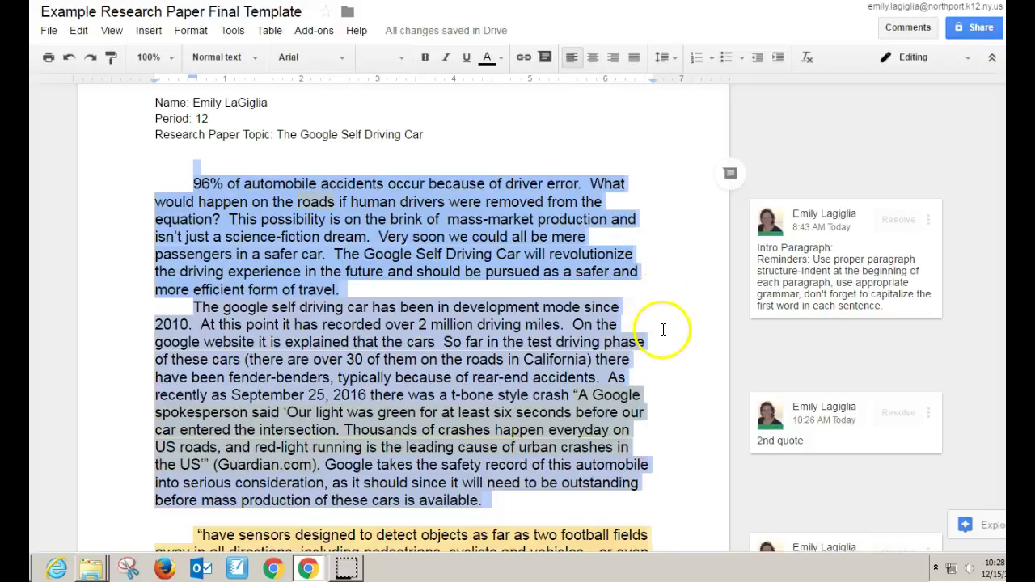
triple_click(184, 183)
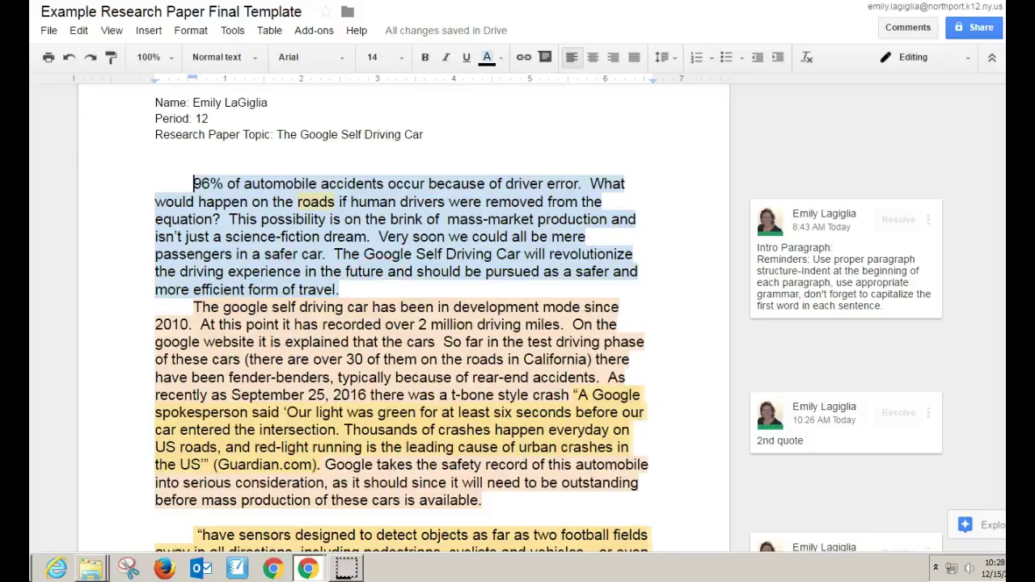
Review the introductory paragraph in the Example Intro and Body Paragraph Outline and the blank Research Paper Final Template, and return to the example paper.
key(alt+Tab)
scroll(428, 233, up, 8)
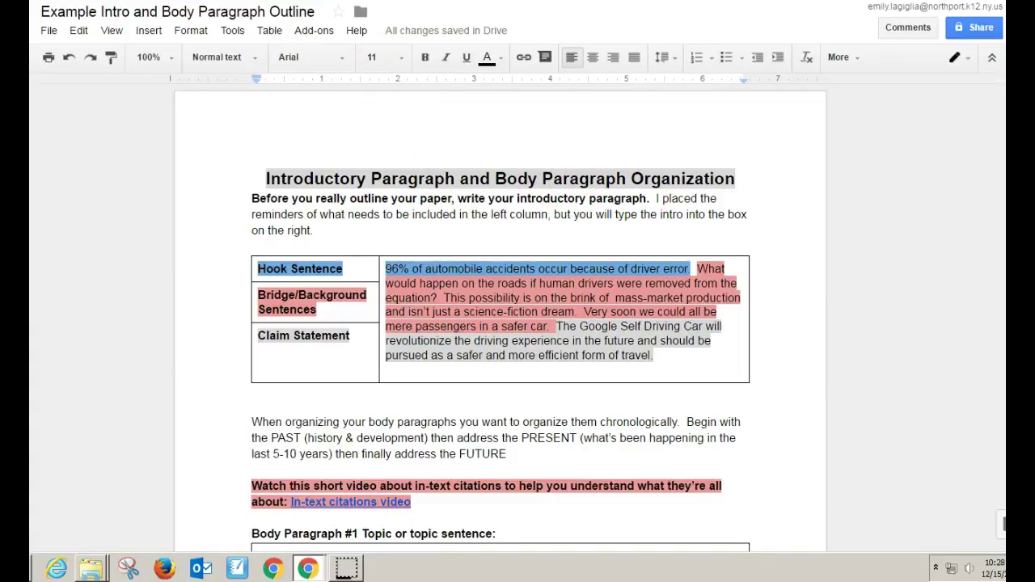
key(alt+Tab)
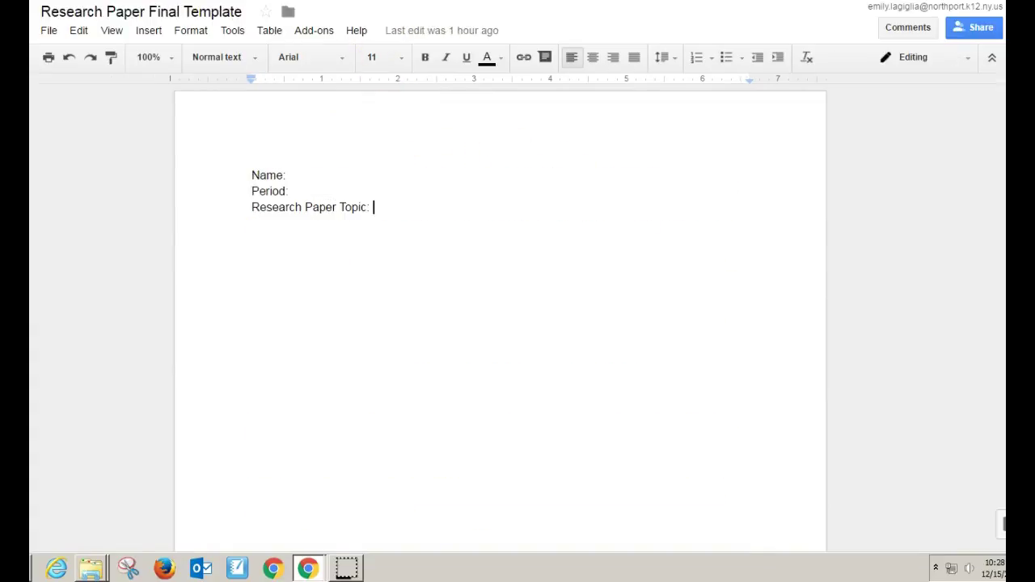
key(ctrl+Tab)
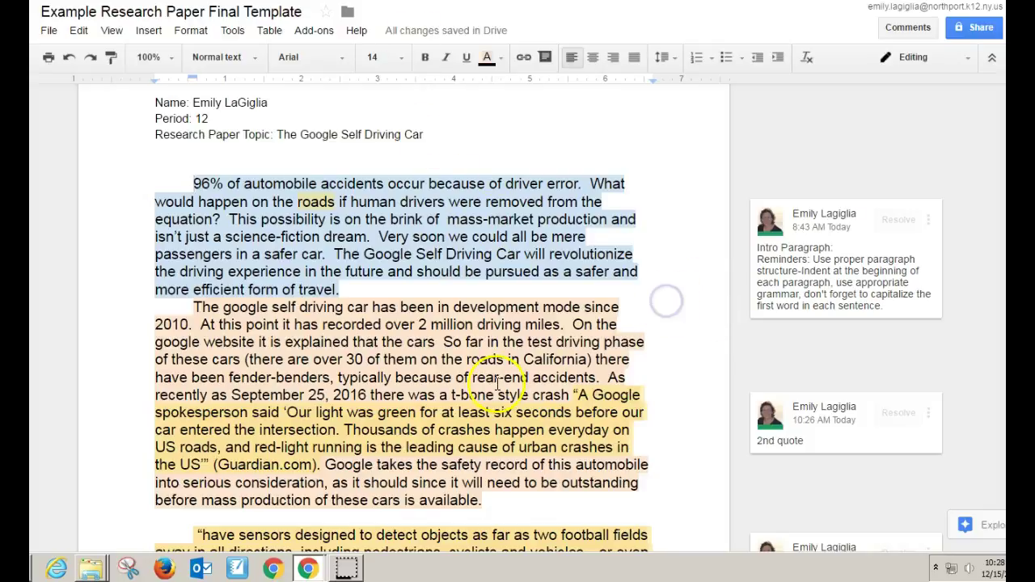
Examine the "(Guardian.com)" in-text citation and the claim statement that closes the intro paragraph by selecting each.
drag(321, 464, 212, 468)
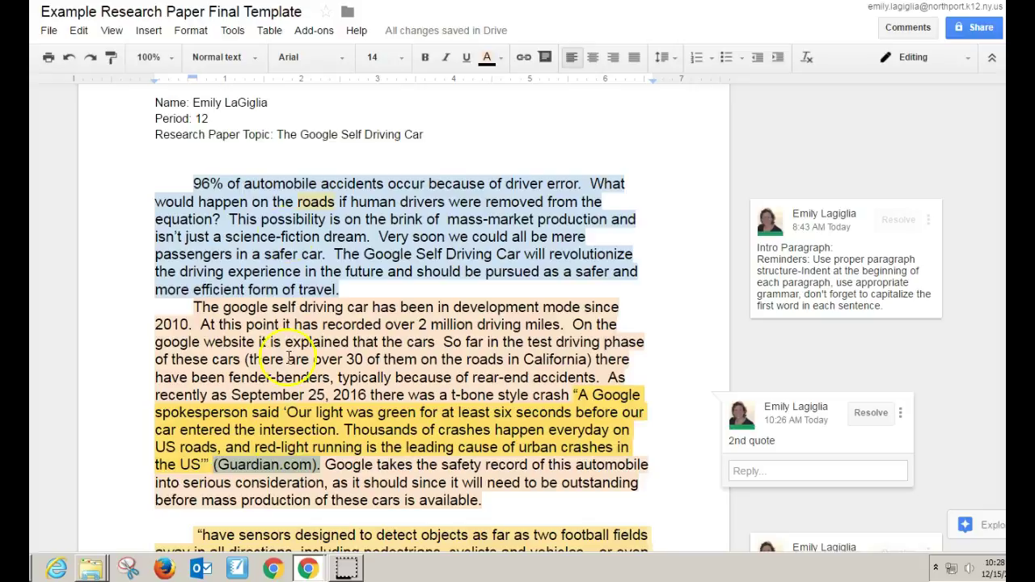
drag(333, 253, 365, 289)
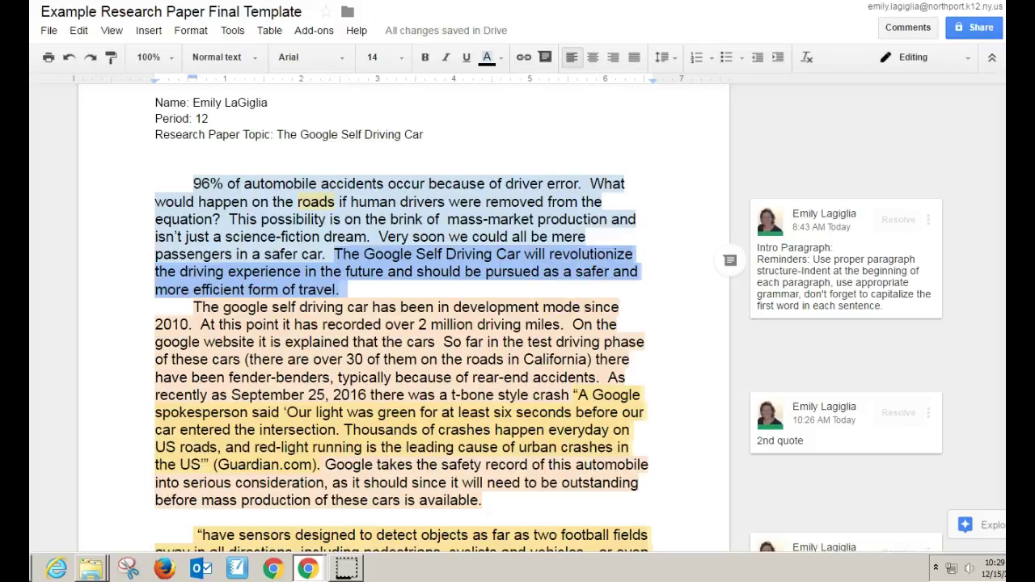
Review the heading's Research Paper Topic line, and select the Google spokesperson quote with its Guardian.com citation in the body paragraph.
scroll(462, 266, down, 1)
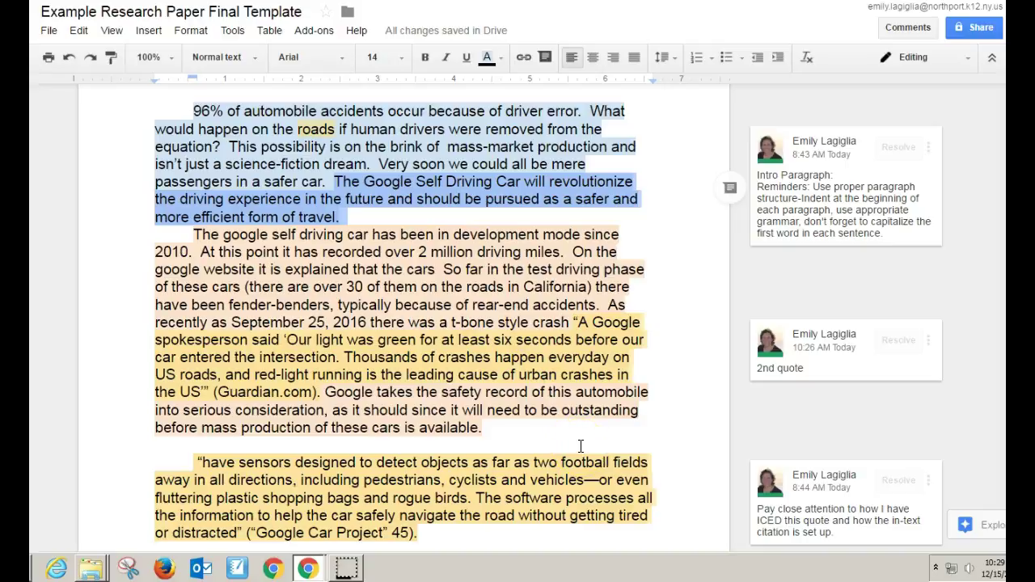
scroll(579, 445, up, 2)
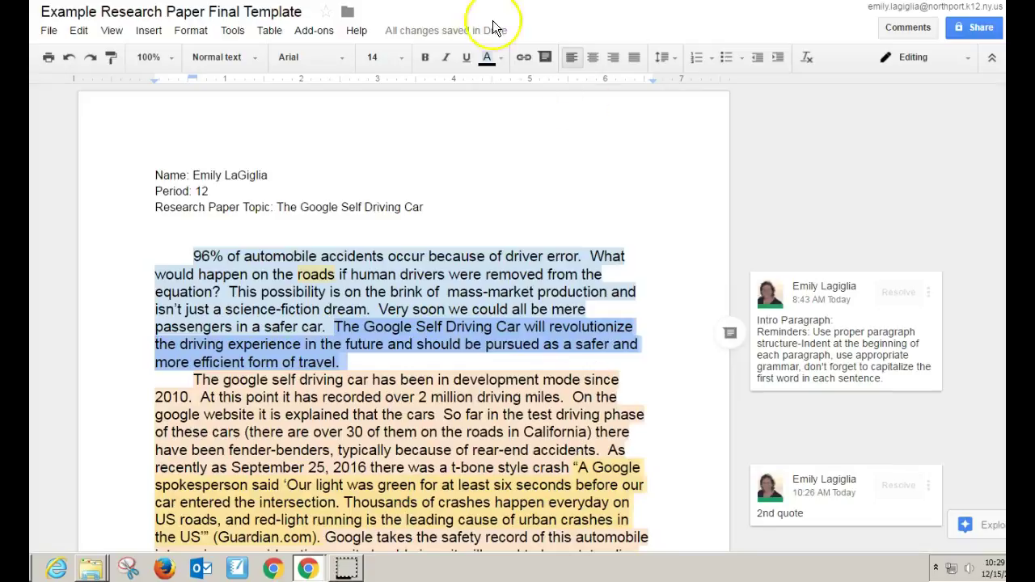
click(431, 207)
double_click(430, 207)
click(431, 207)
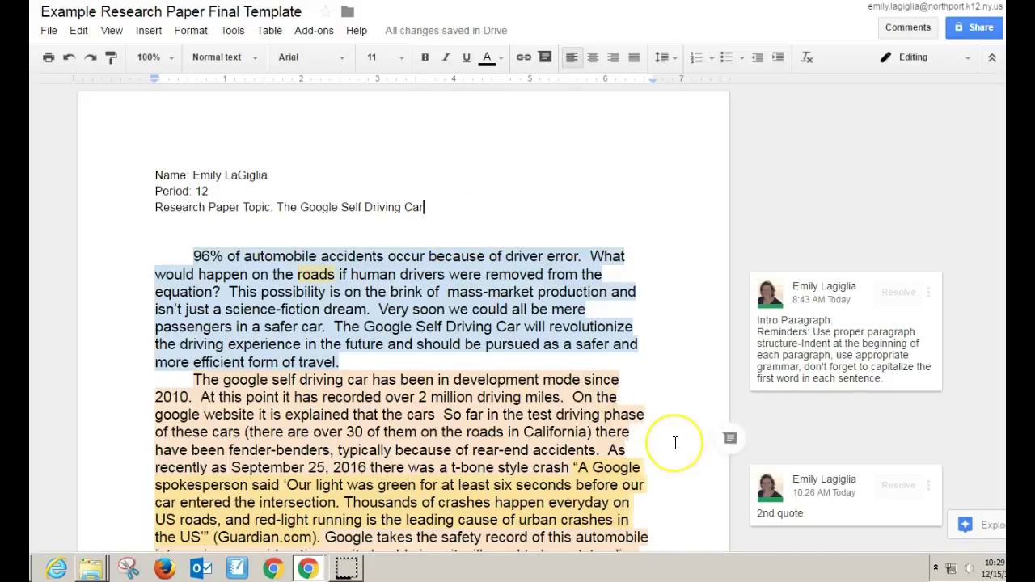
scroll(675, 443, down, 3)
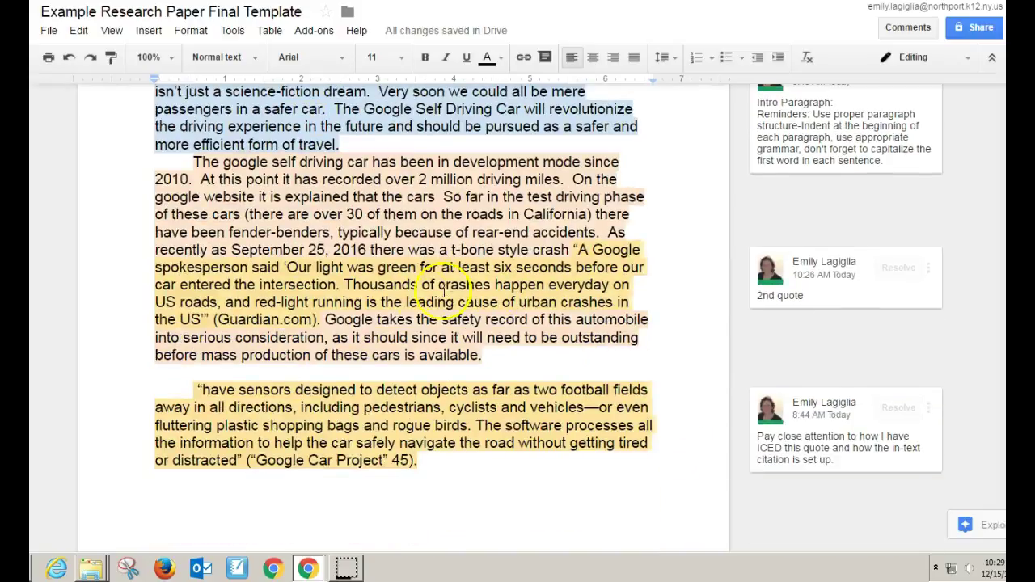
drag(574, 249, 323, 320)
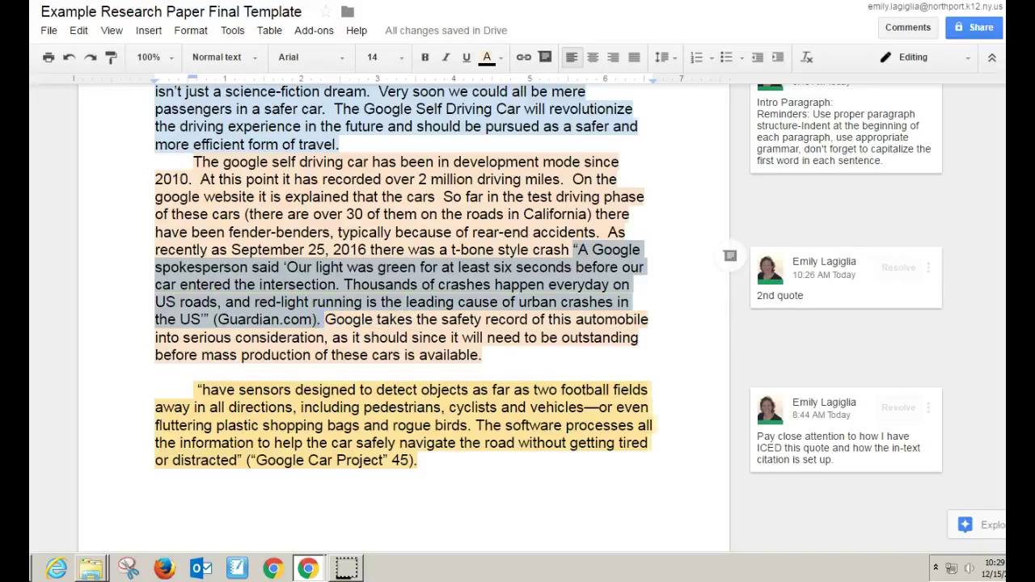